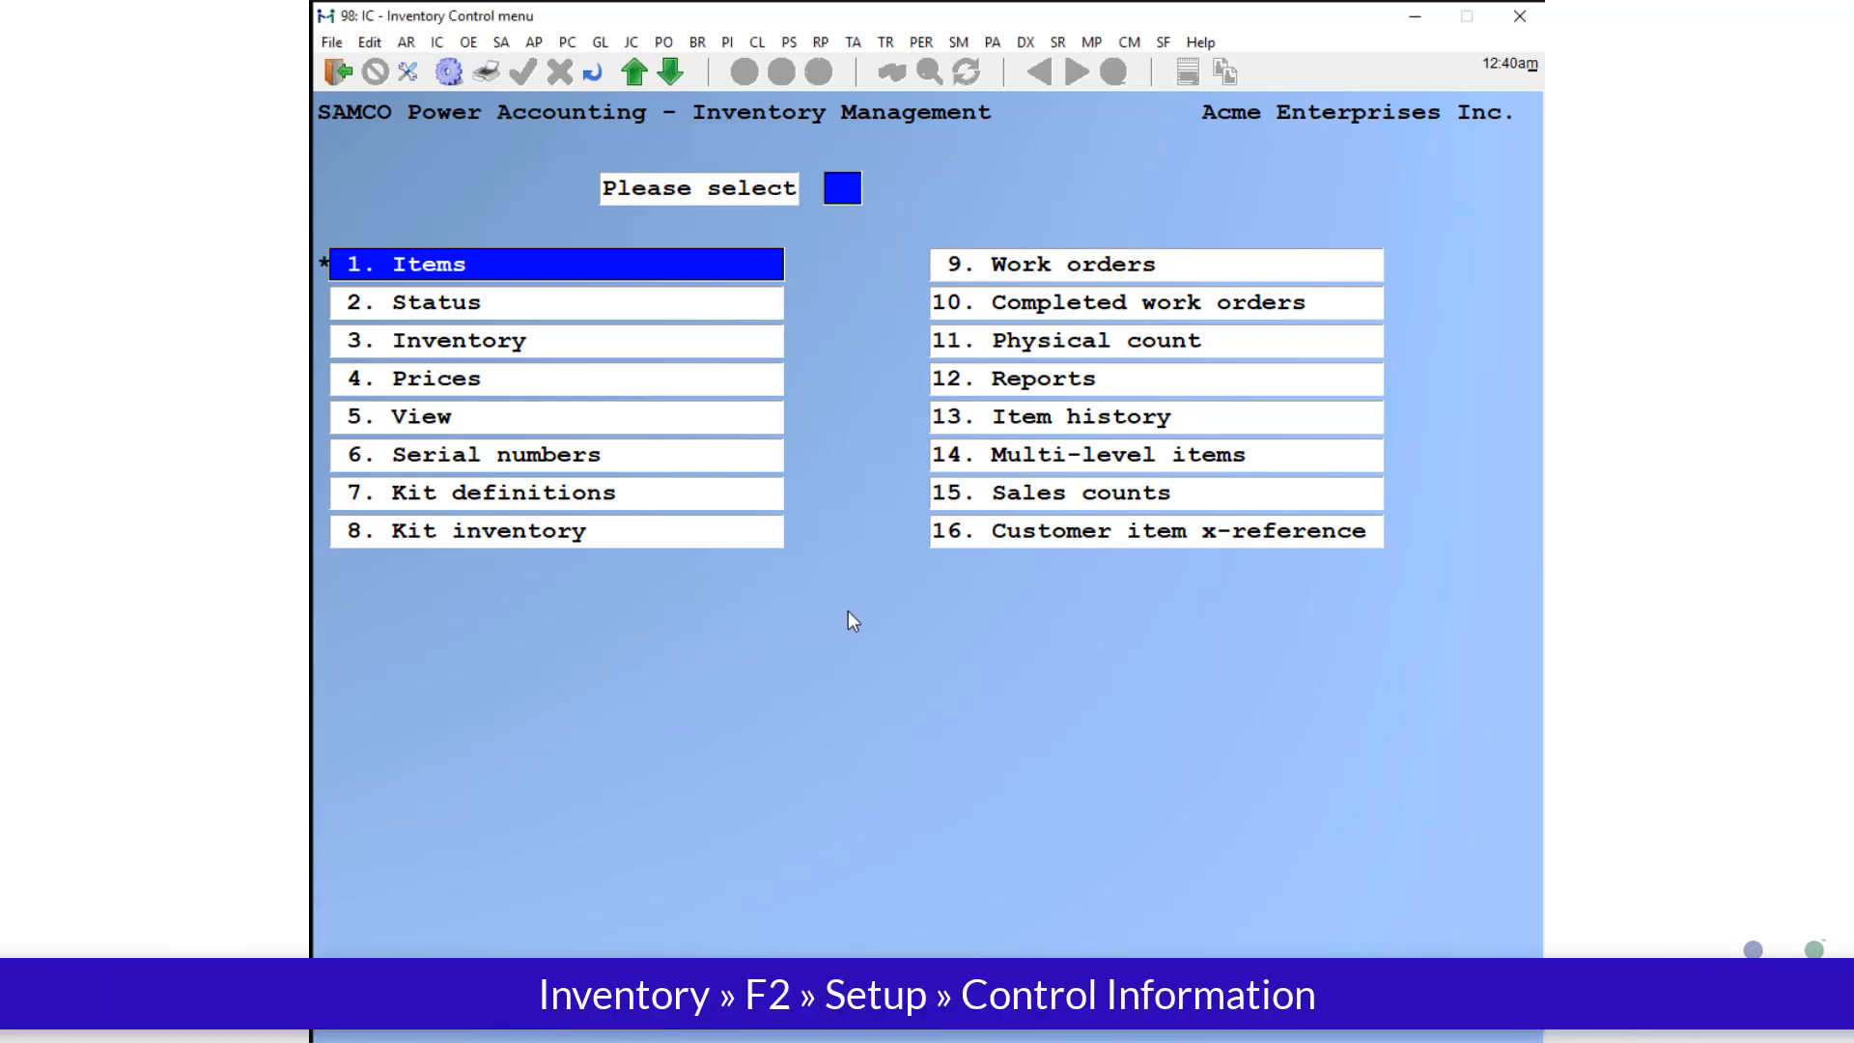
- Set the stock code inactivity age to 720 in the inventory control information, and return to the Setup menu
key(F2)
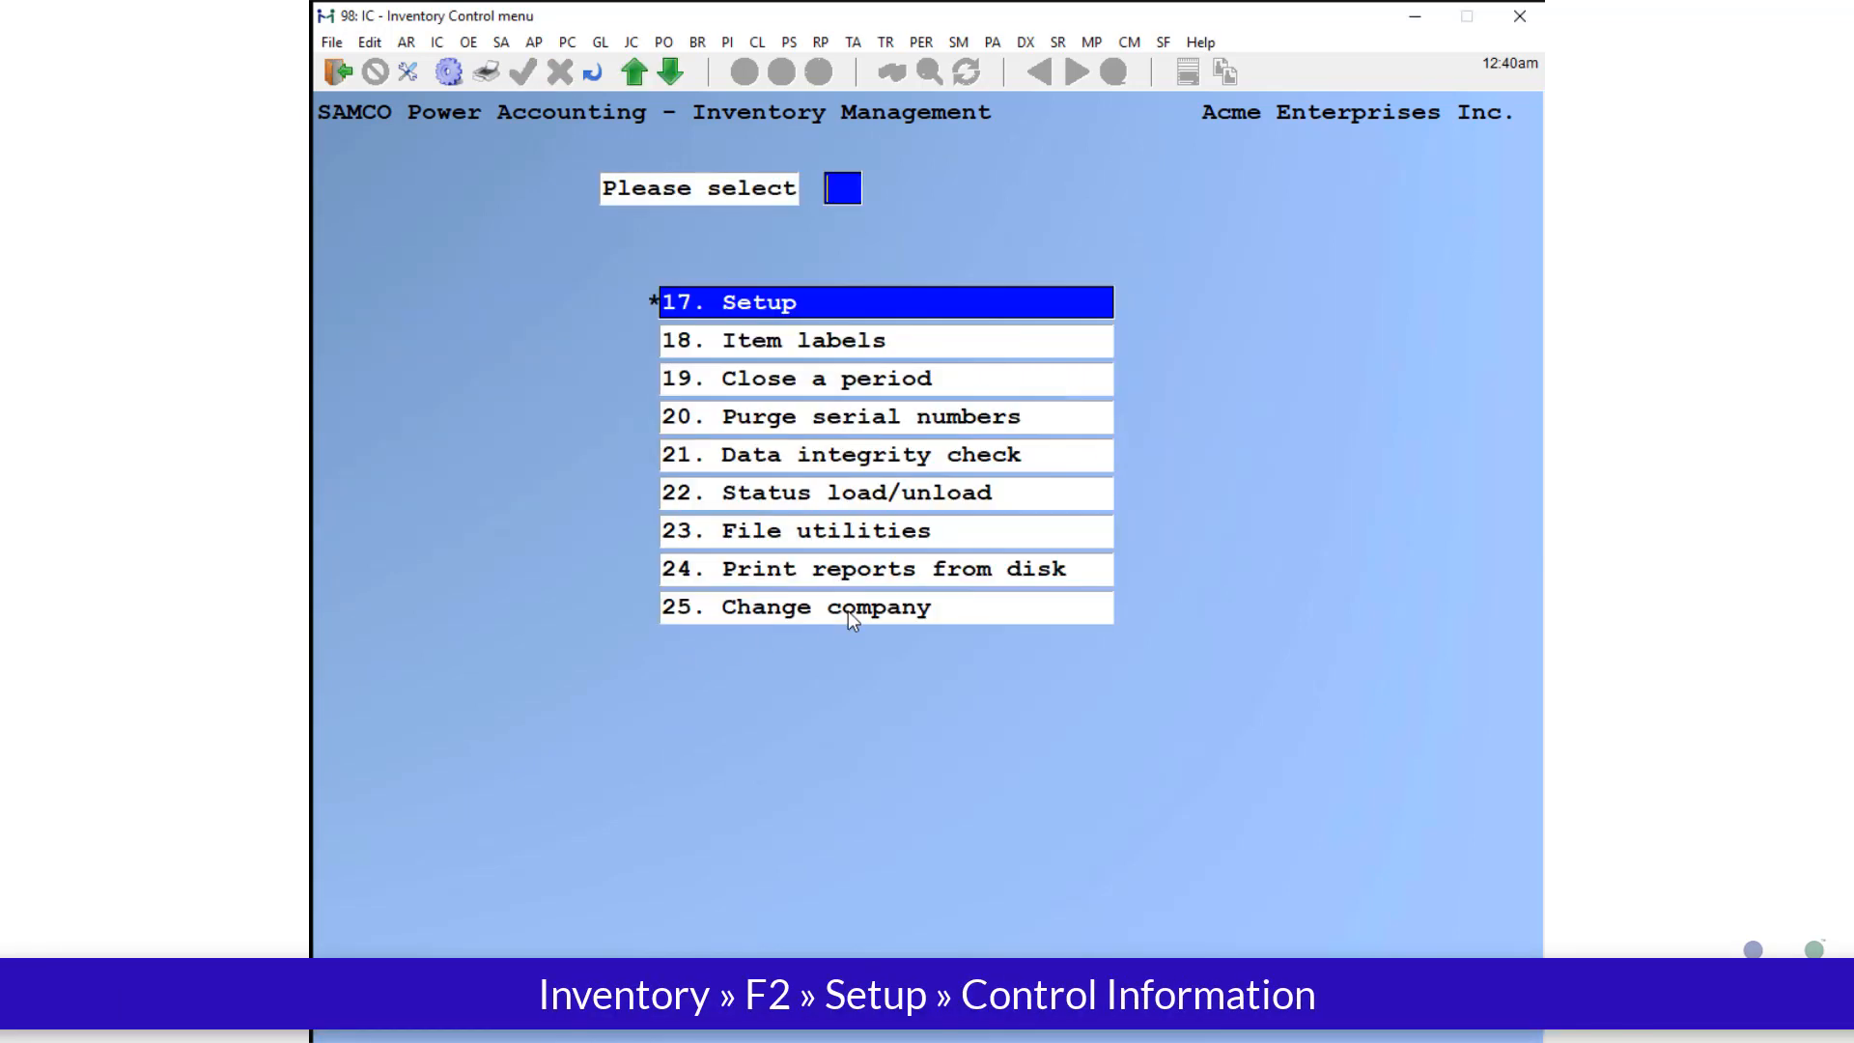
click(1004, 303)
click(966, 341)
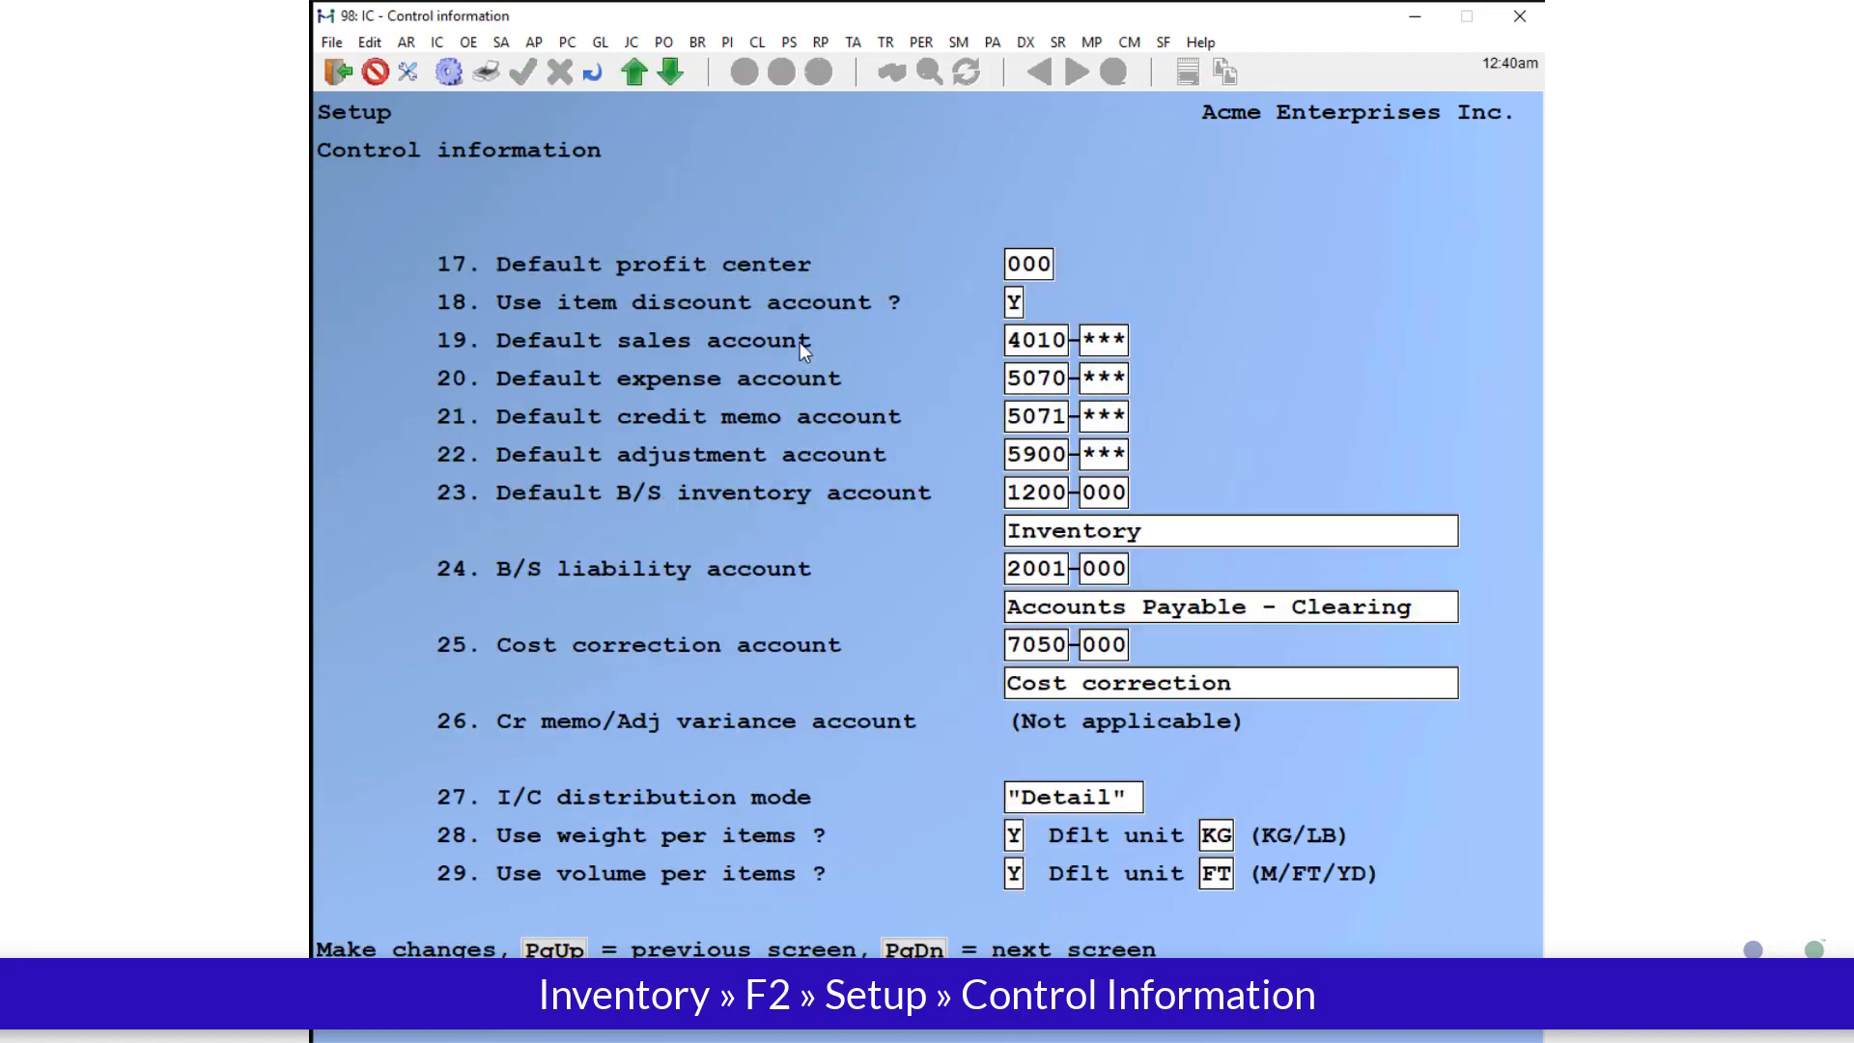
key(Page_Down)
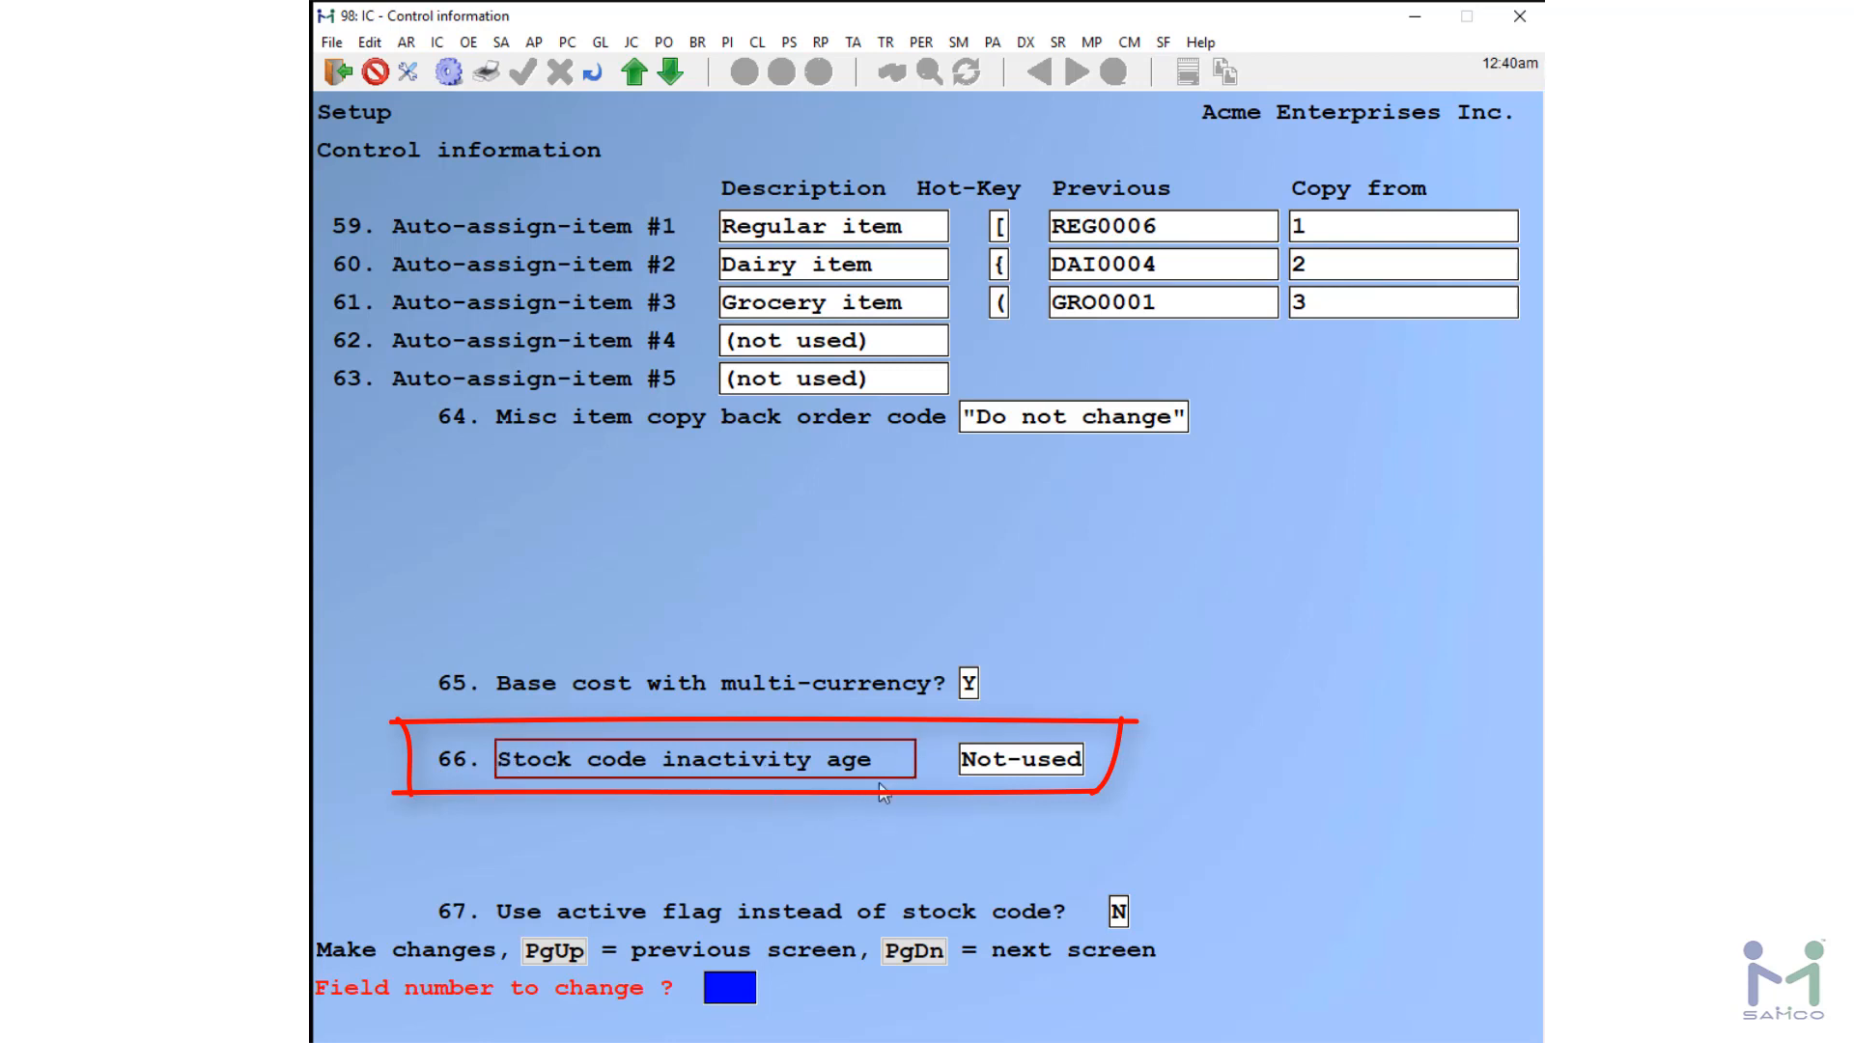
click(996, 762)
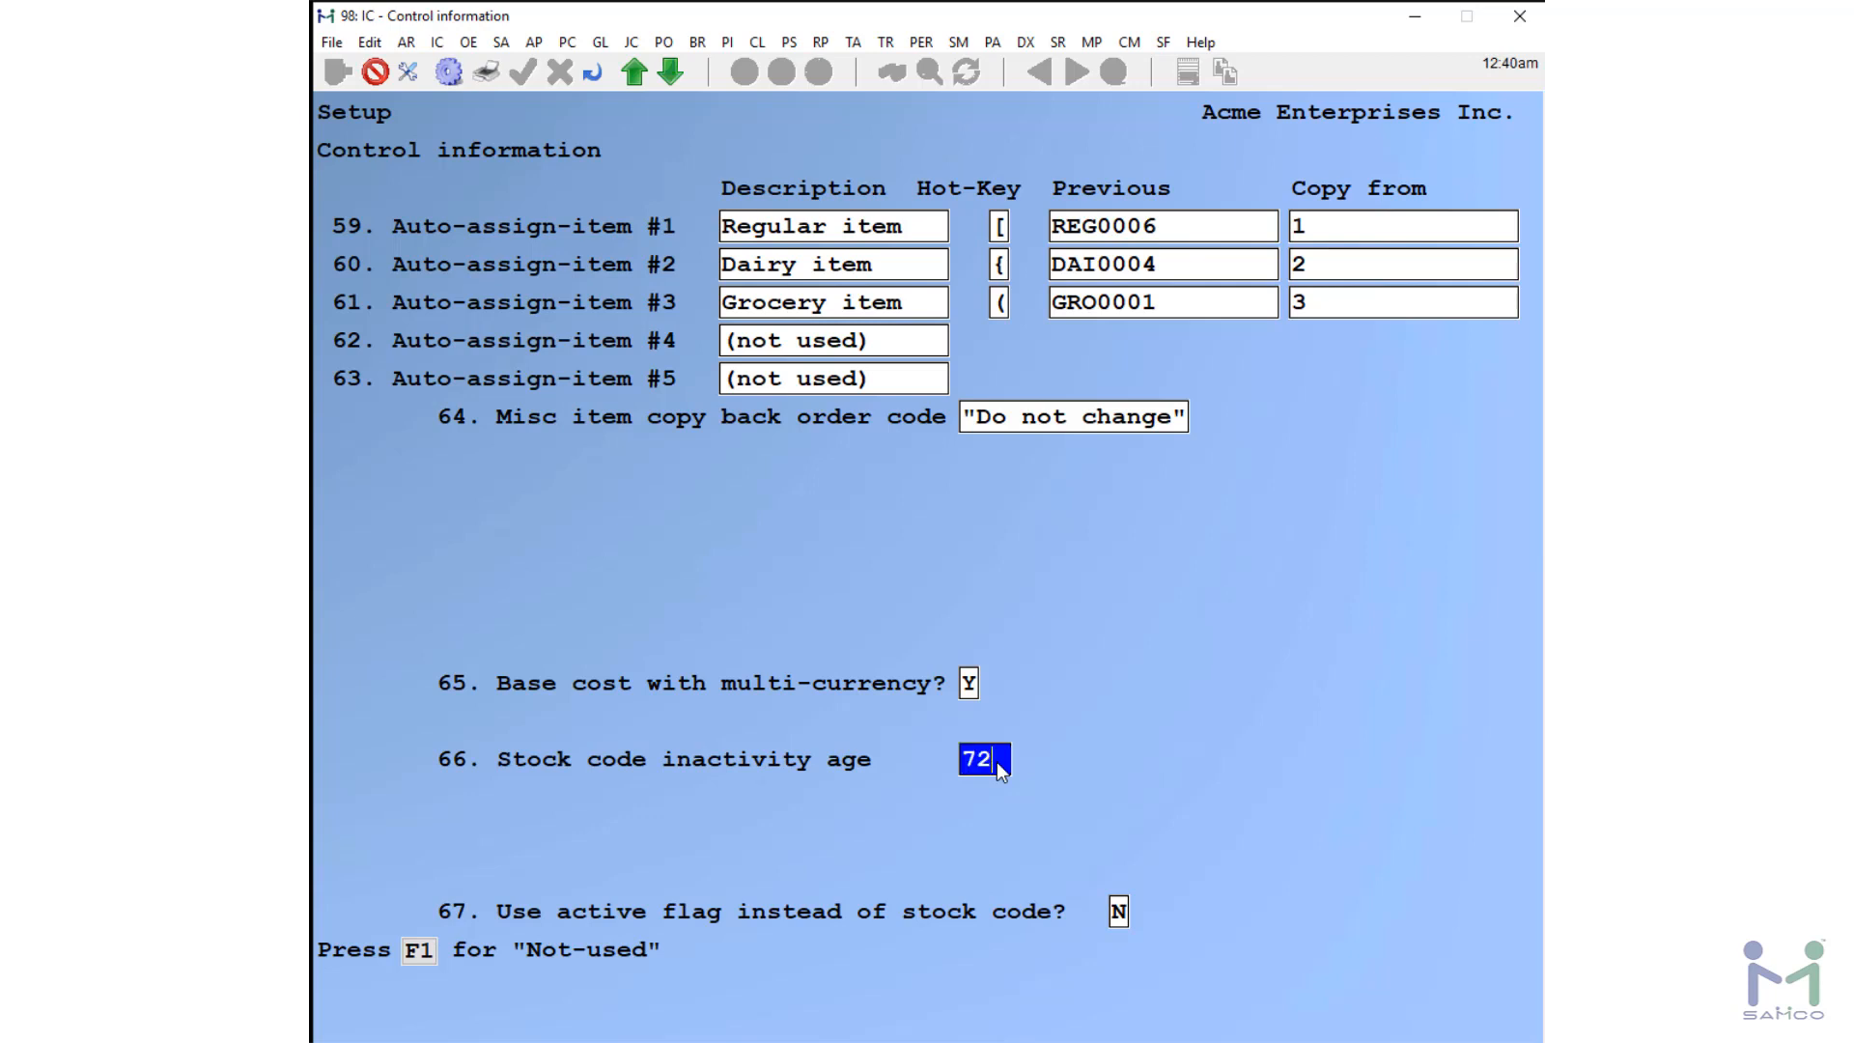
key(Return)
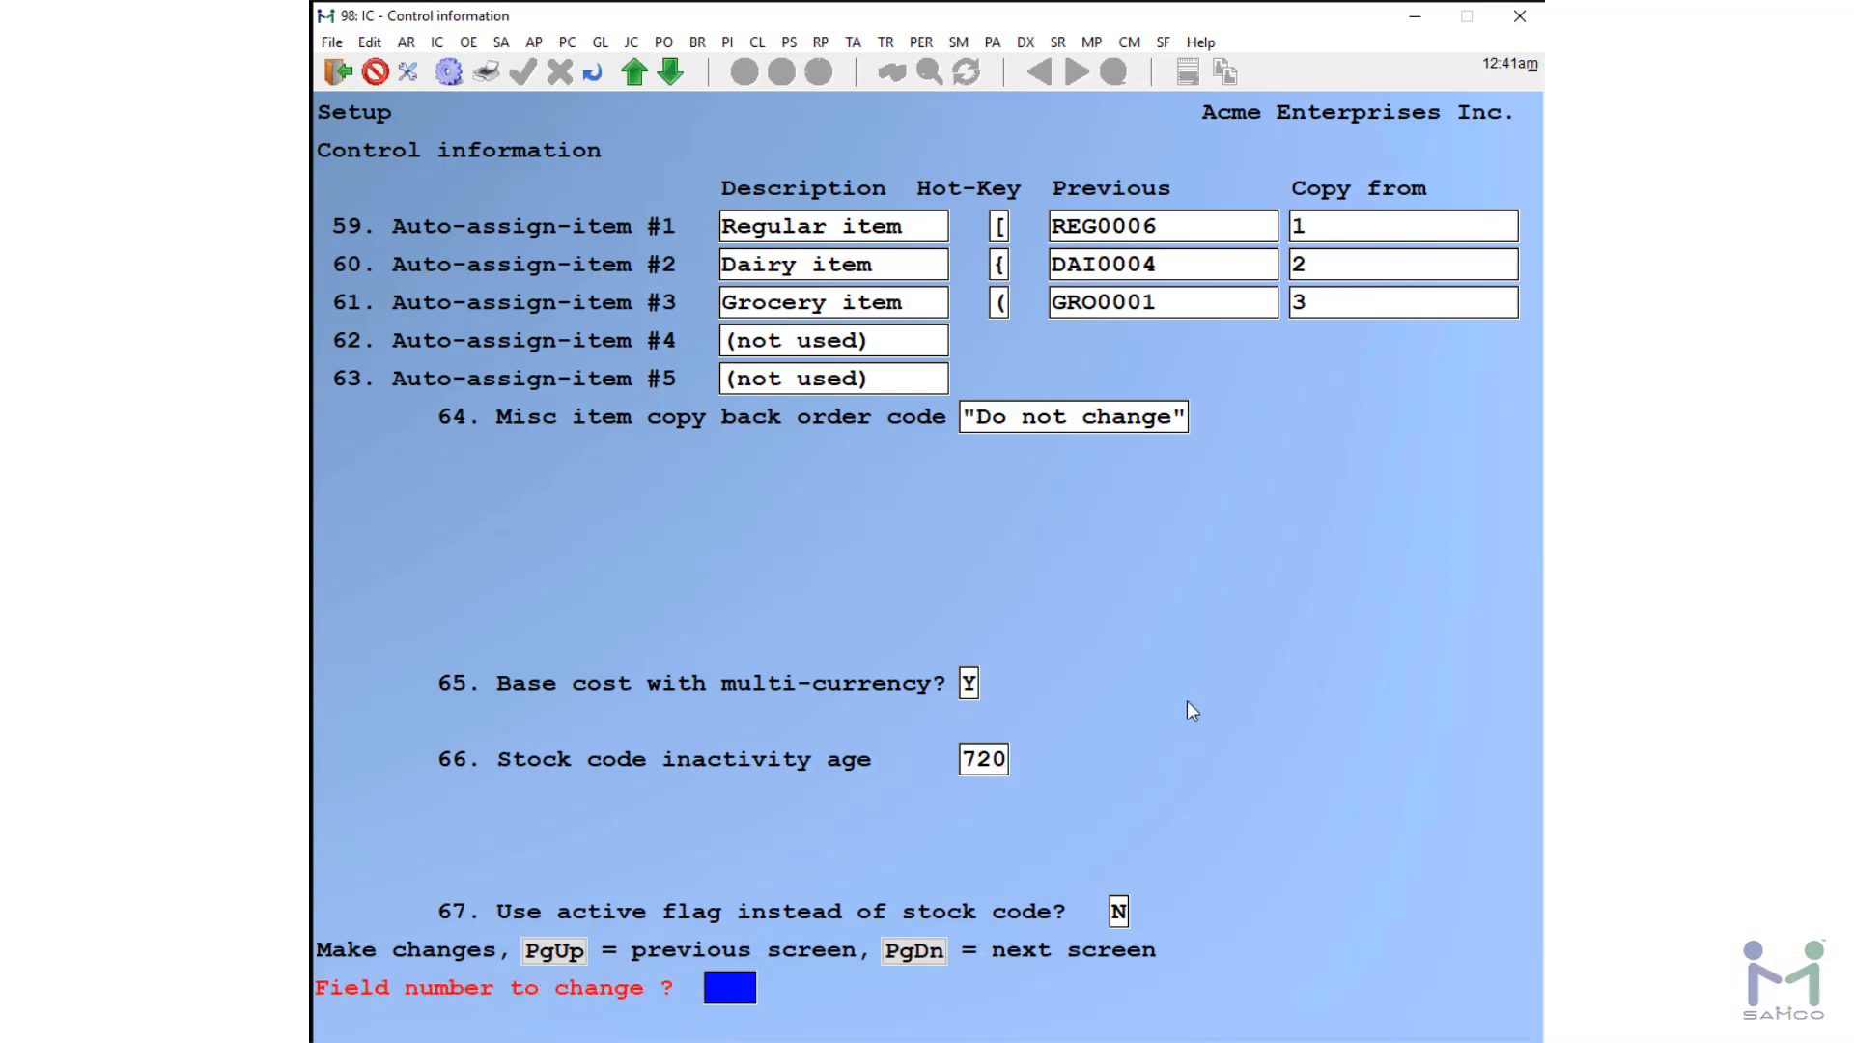
key(Page_Down)
key(Page_Down)
key(Page_Down)
key(Page_Down)
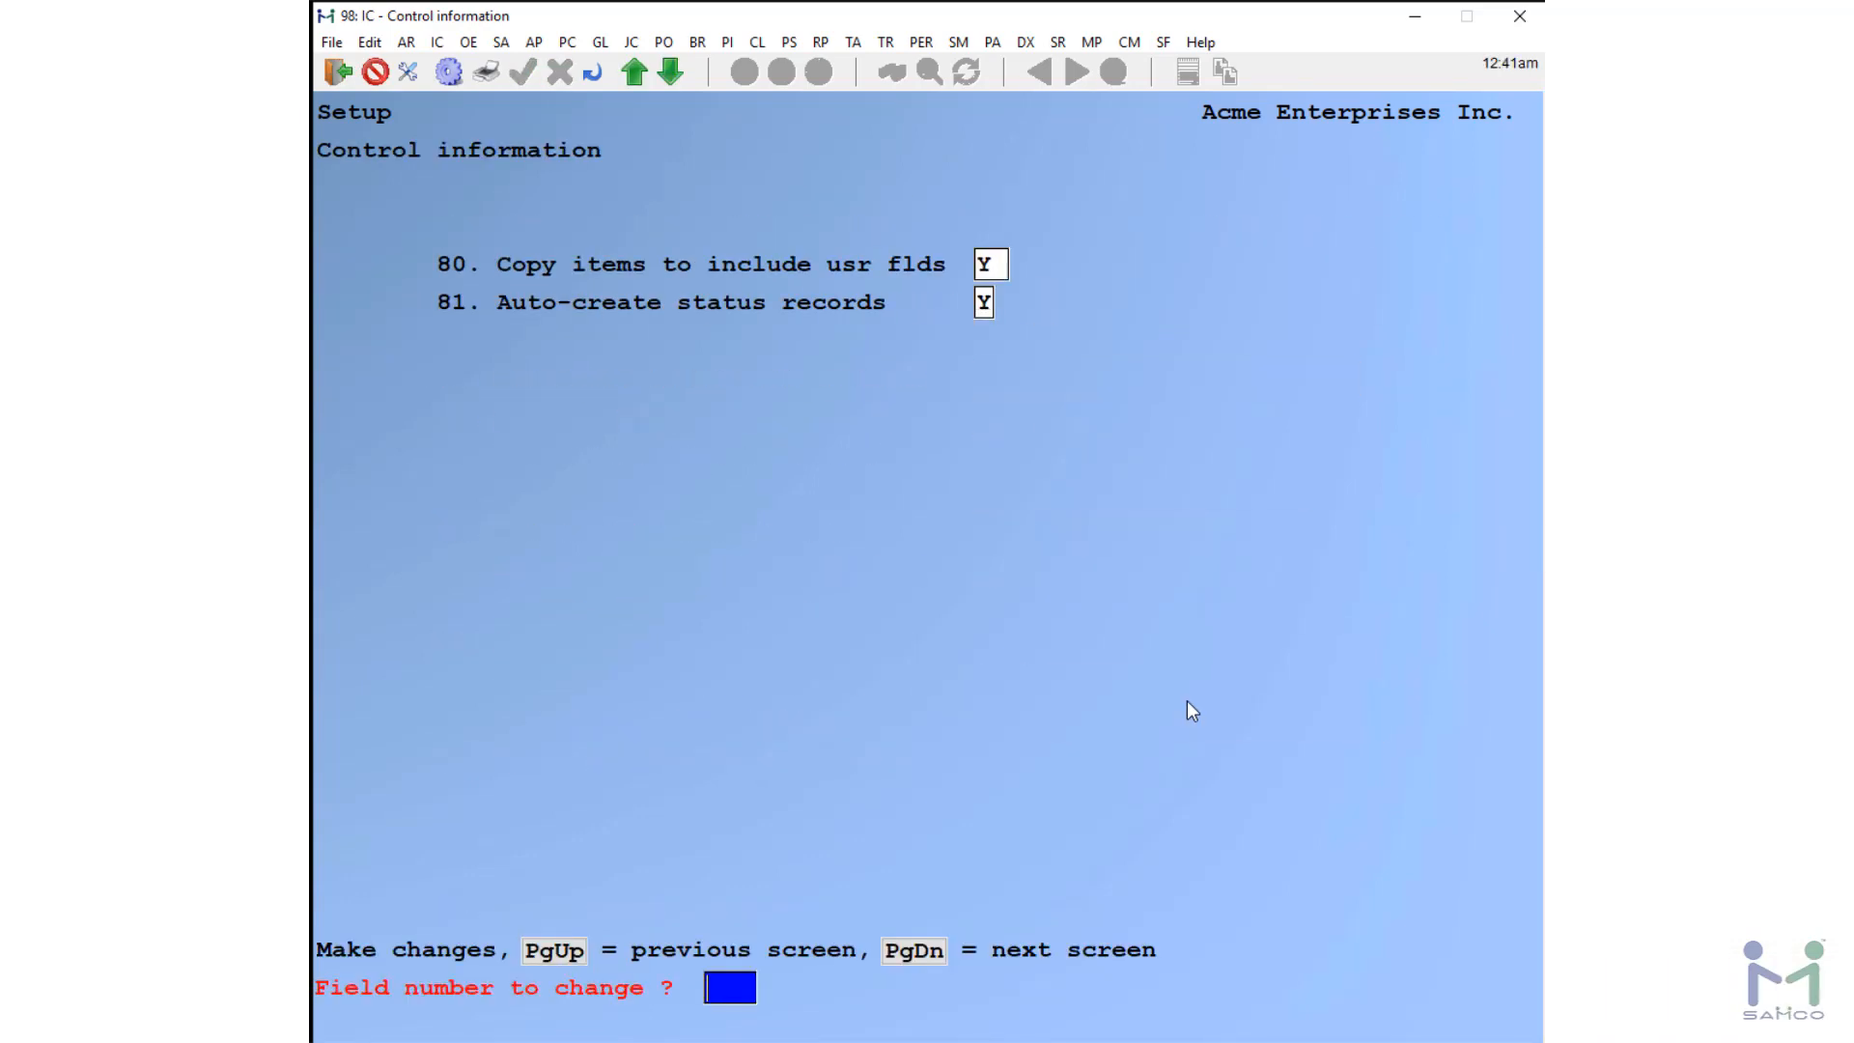
key(Return)
key(Return)
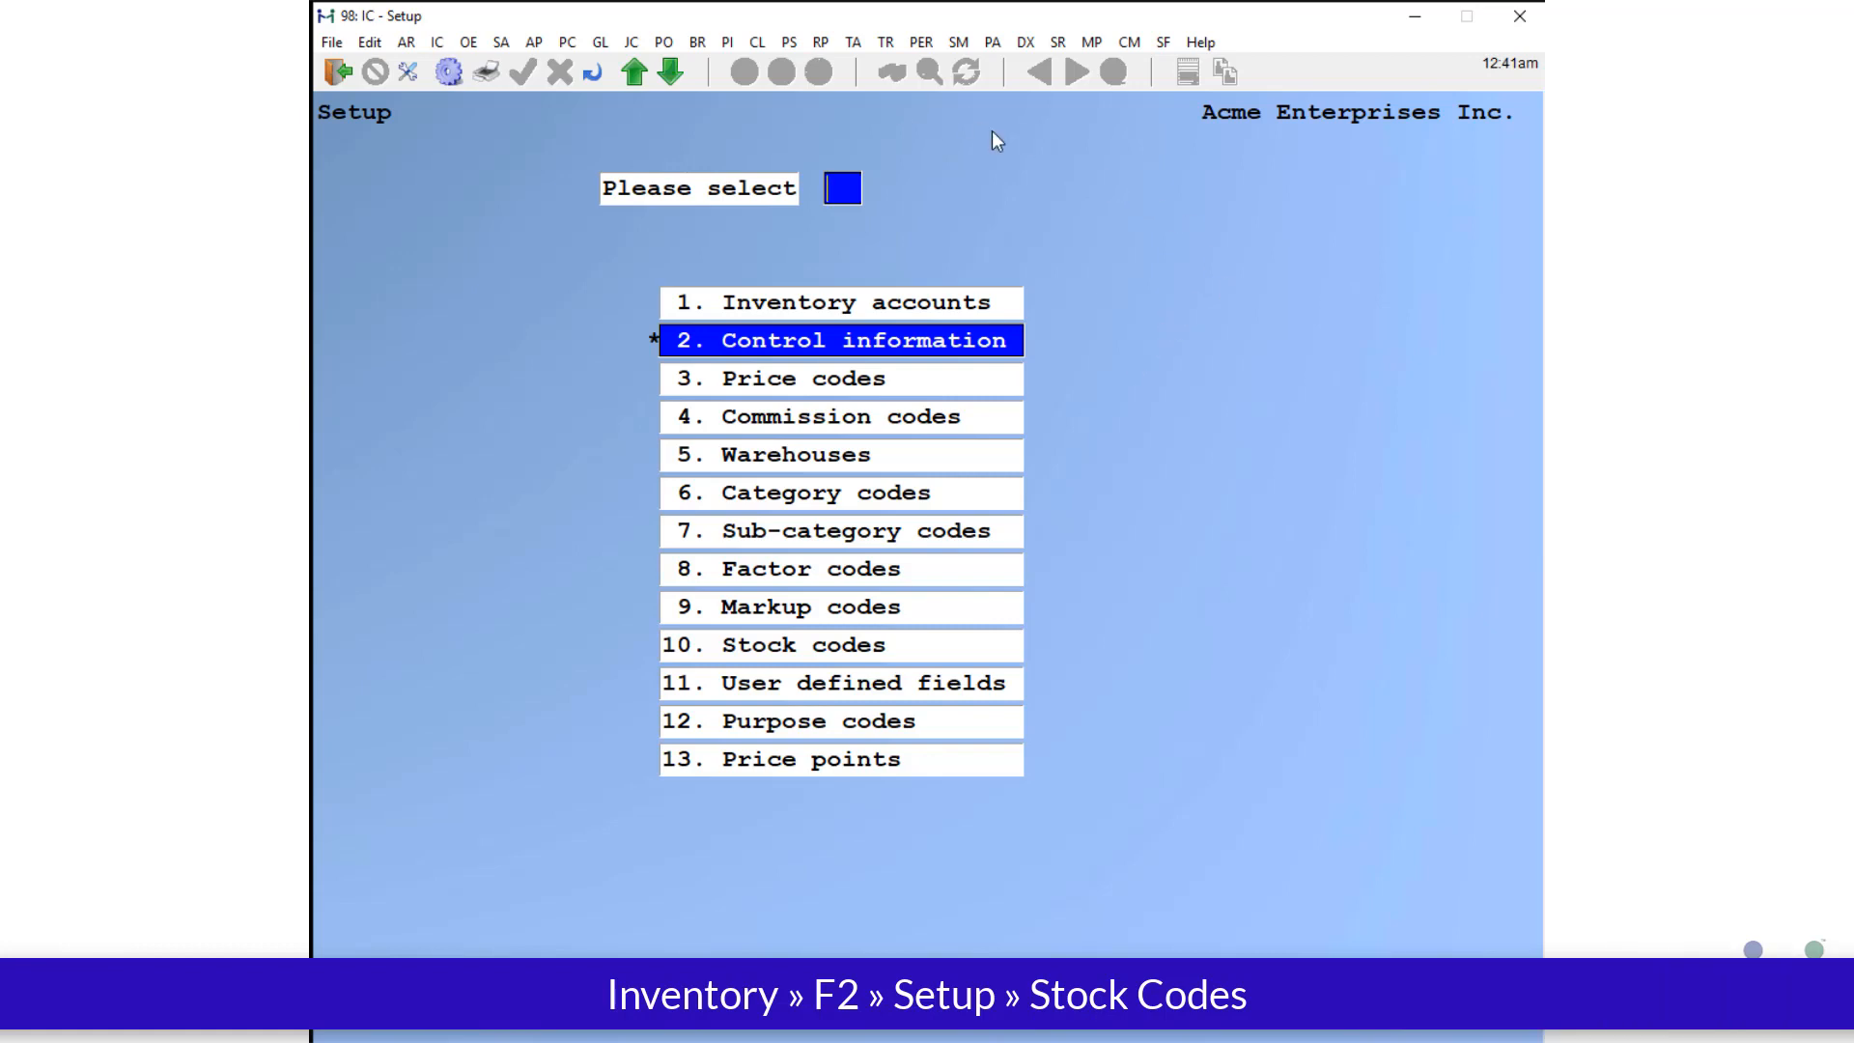
- Enter a new inventory stock code DX with the description Discontinued and Inactive status, and save it
click(441, 43)
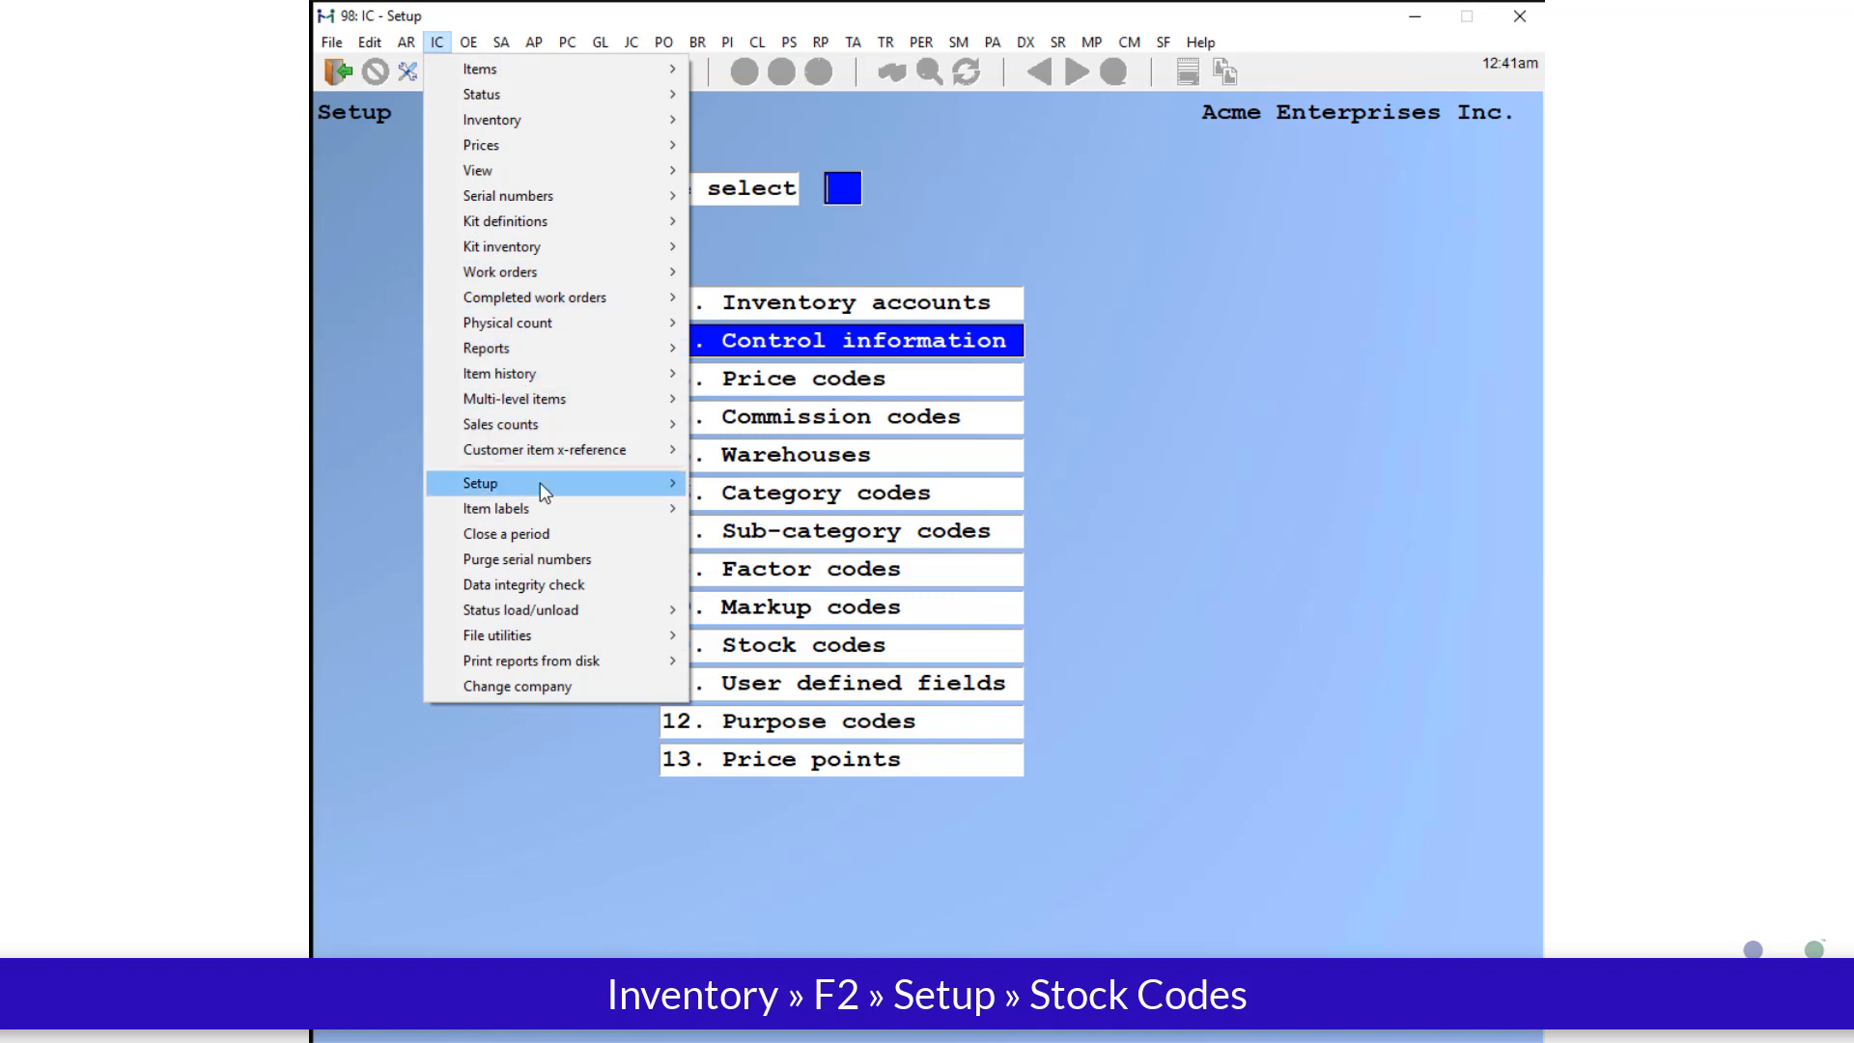
mouse_move(607, 494)
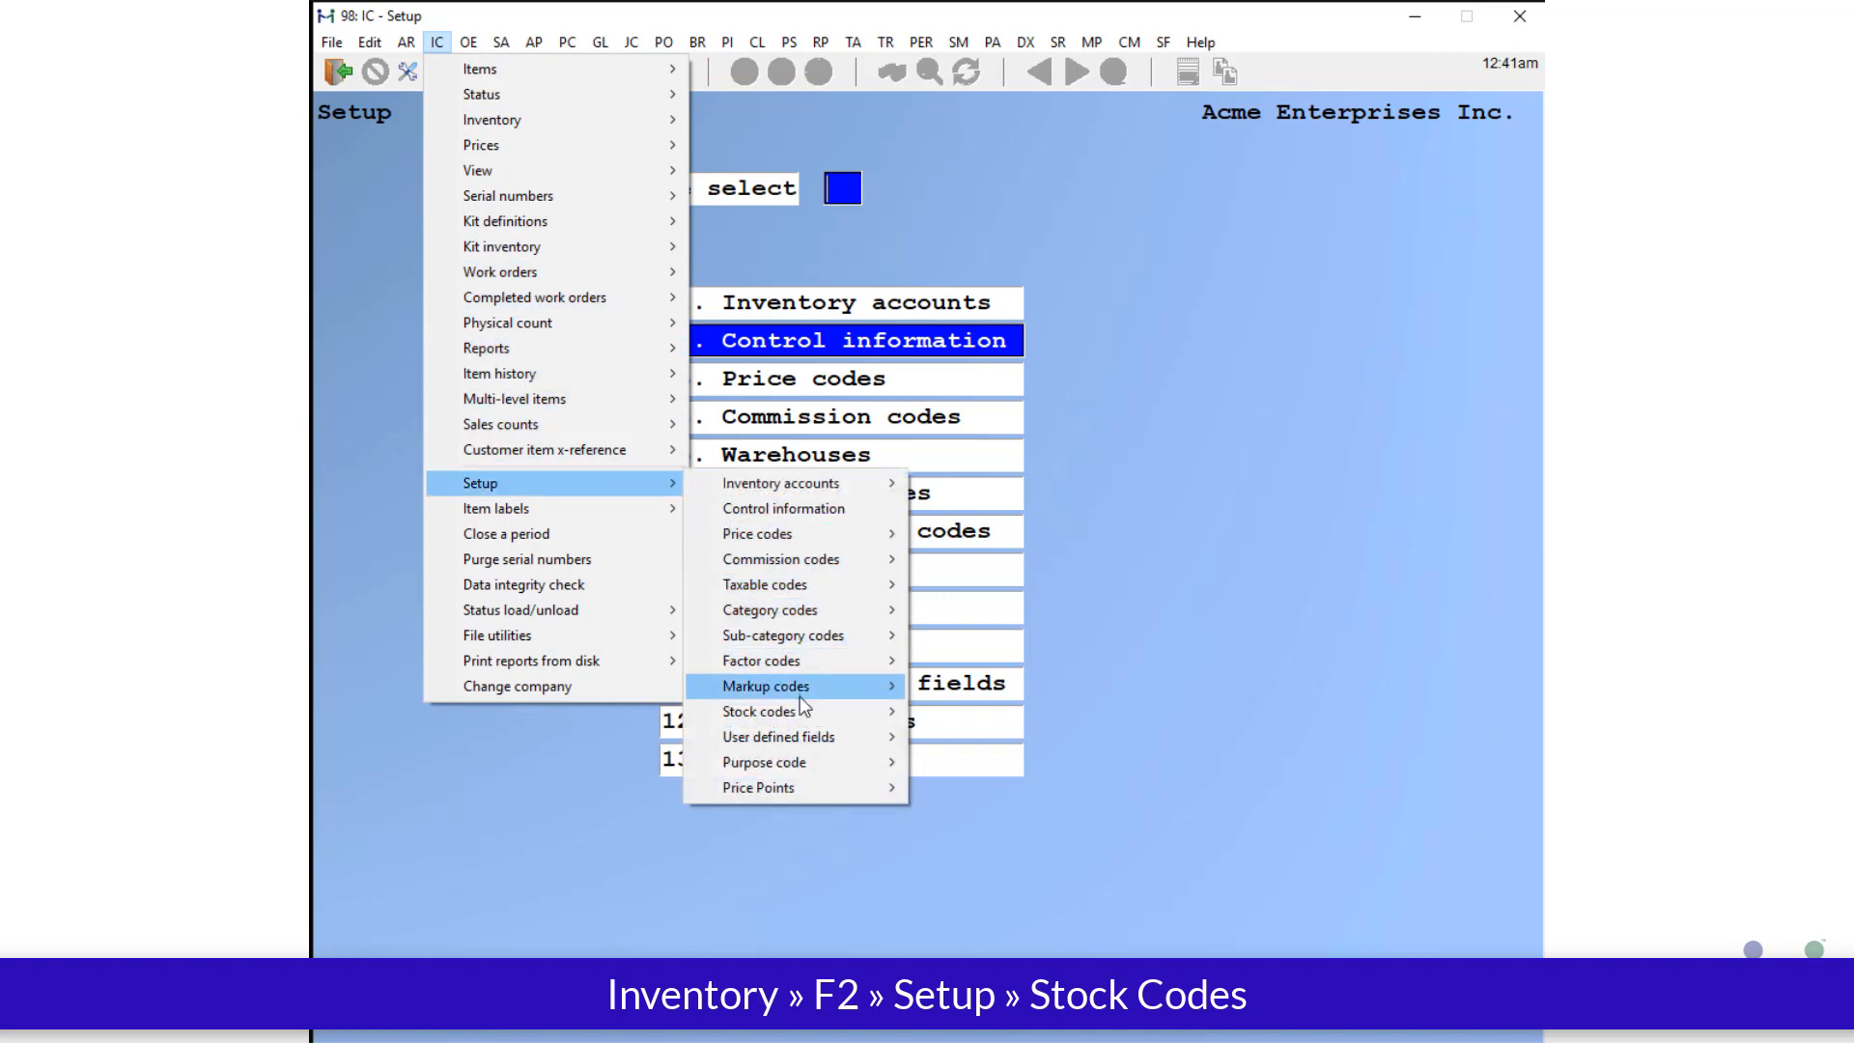
mouse_move(800, 711)
click(967, 716)
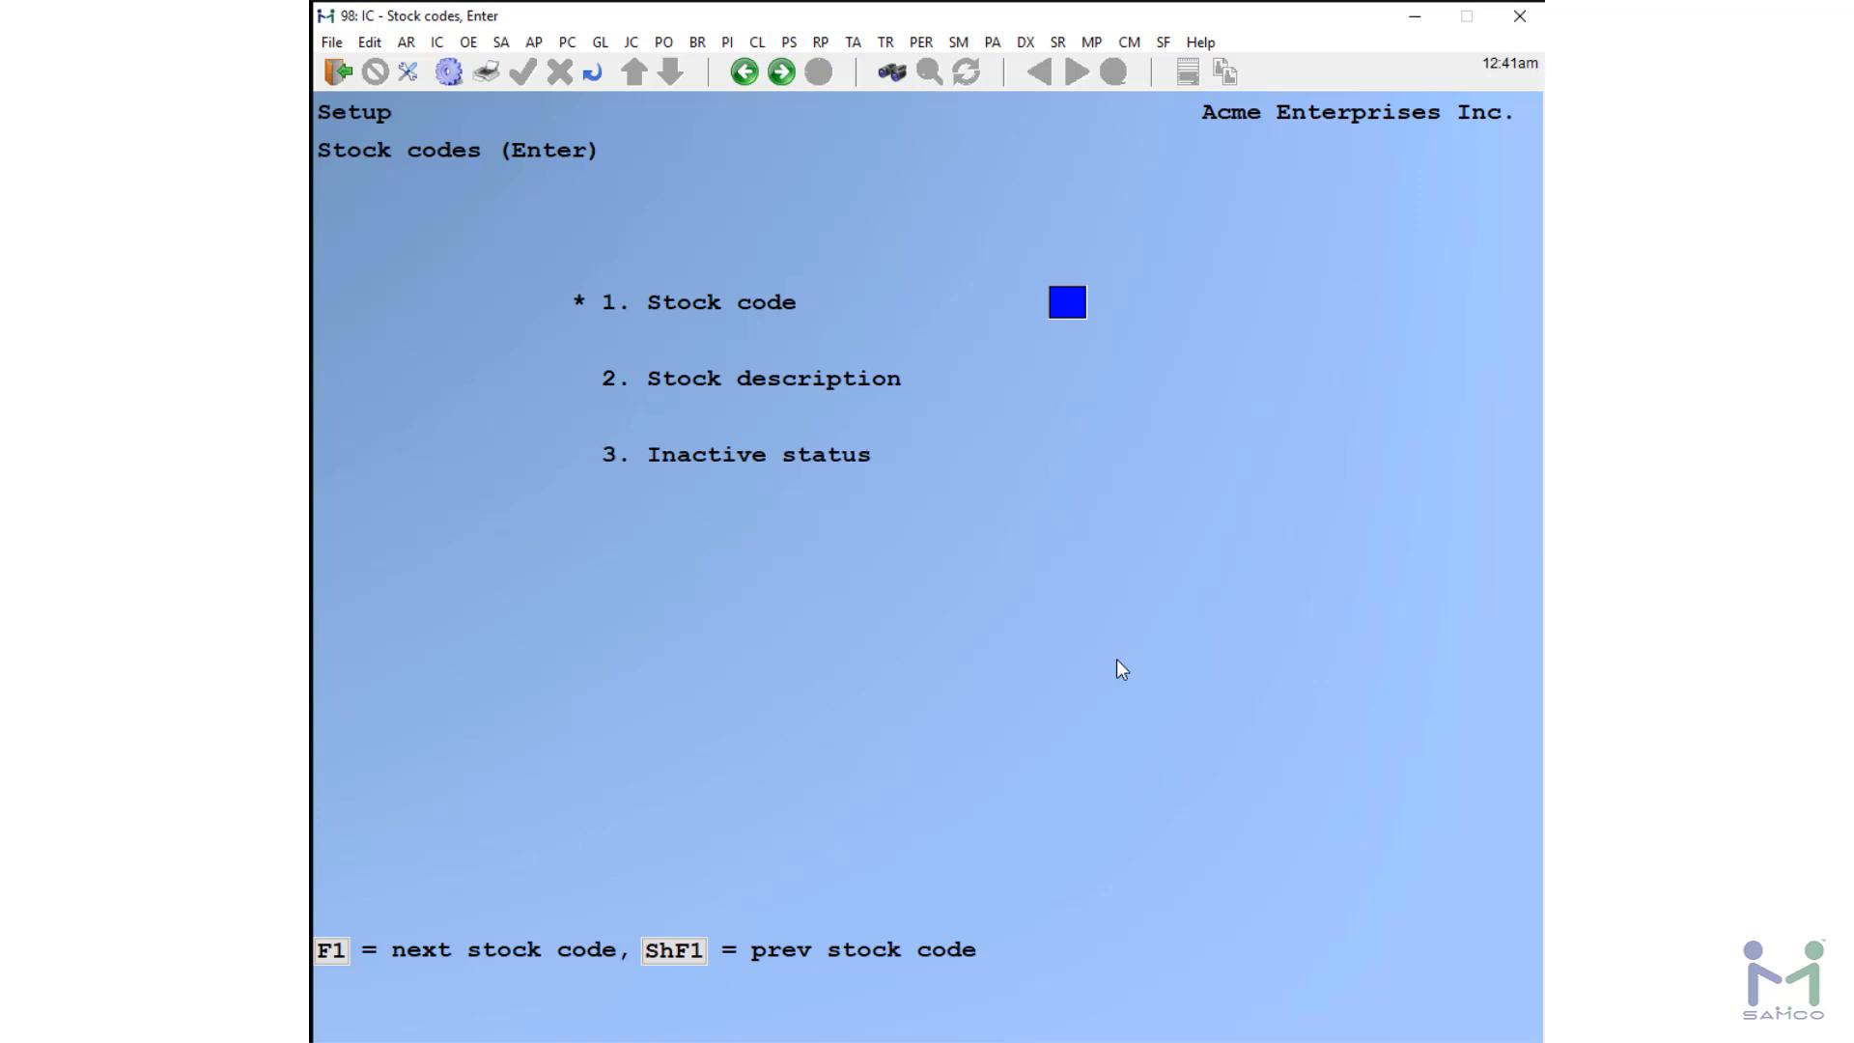
text(DX)
key(Return)
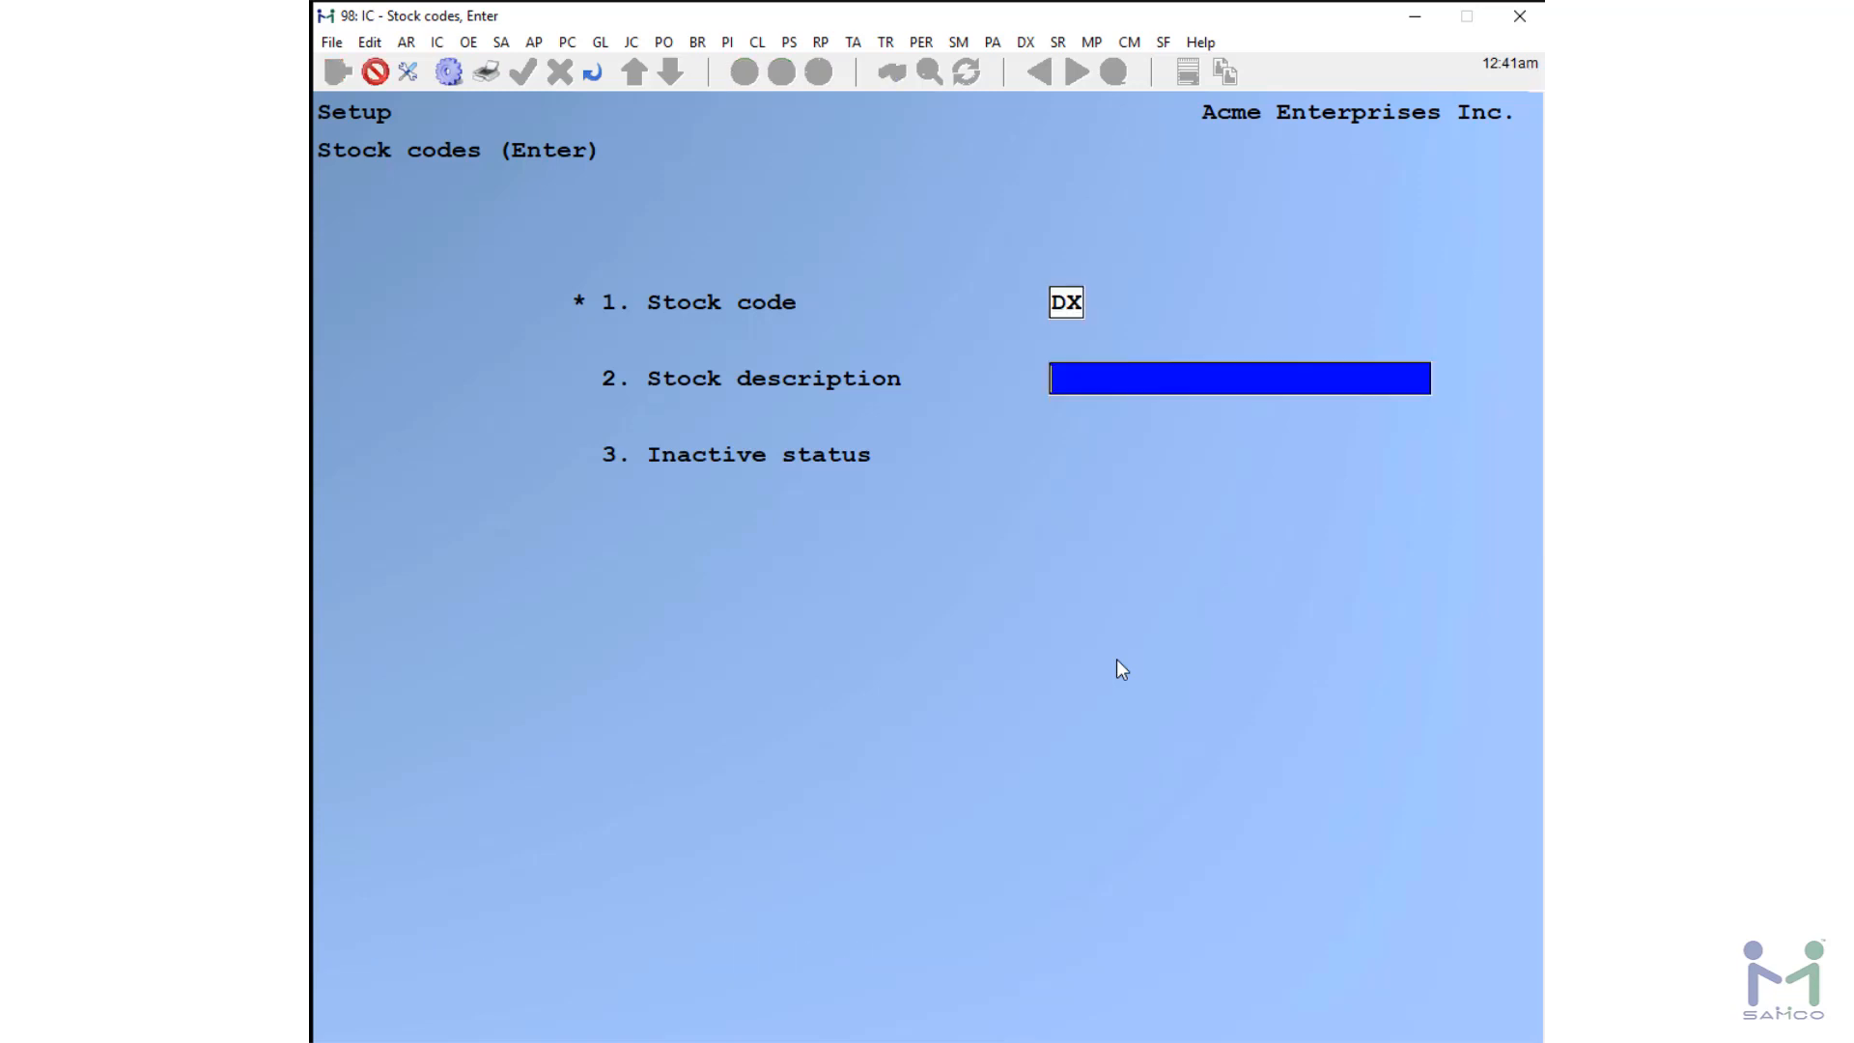
text(Discontinued)
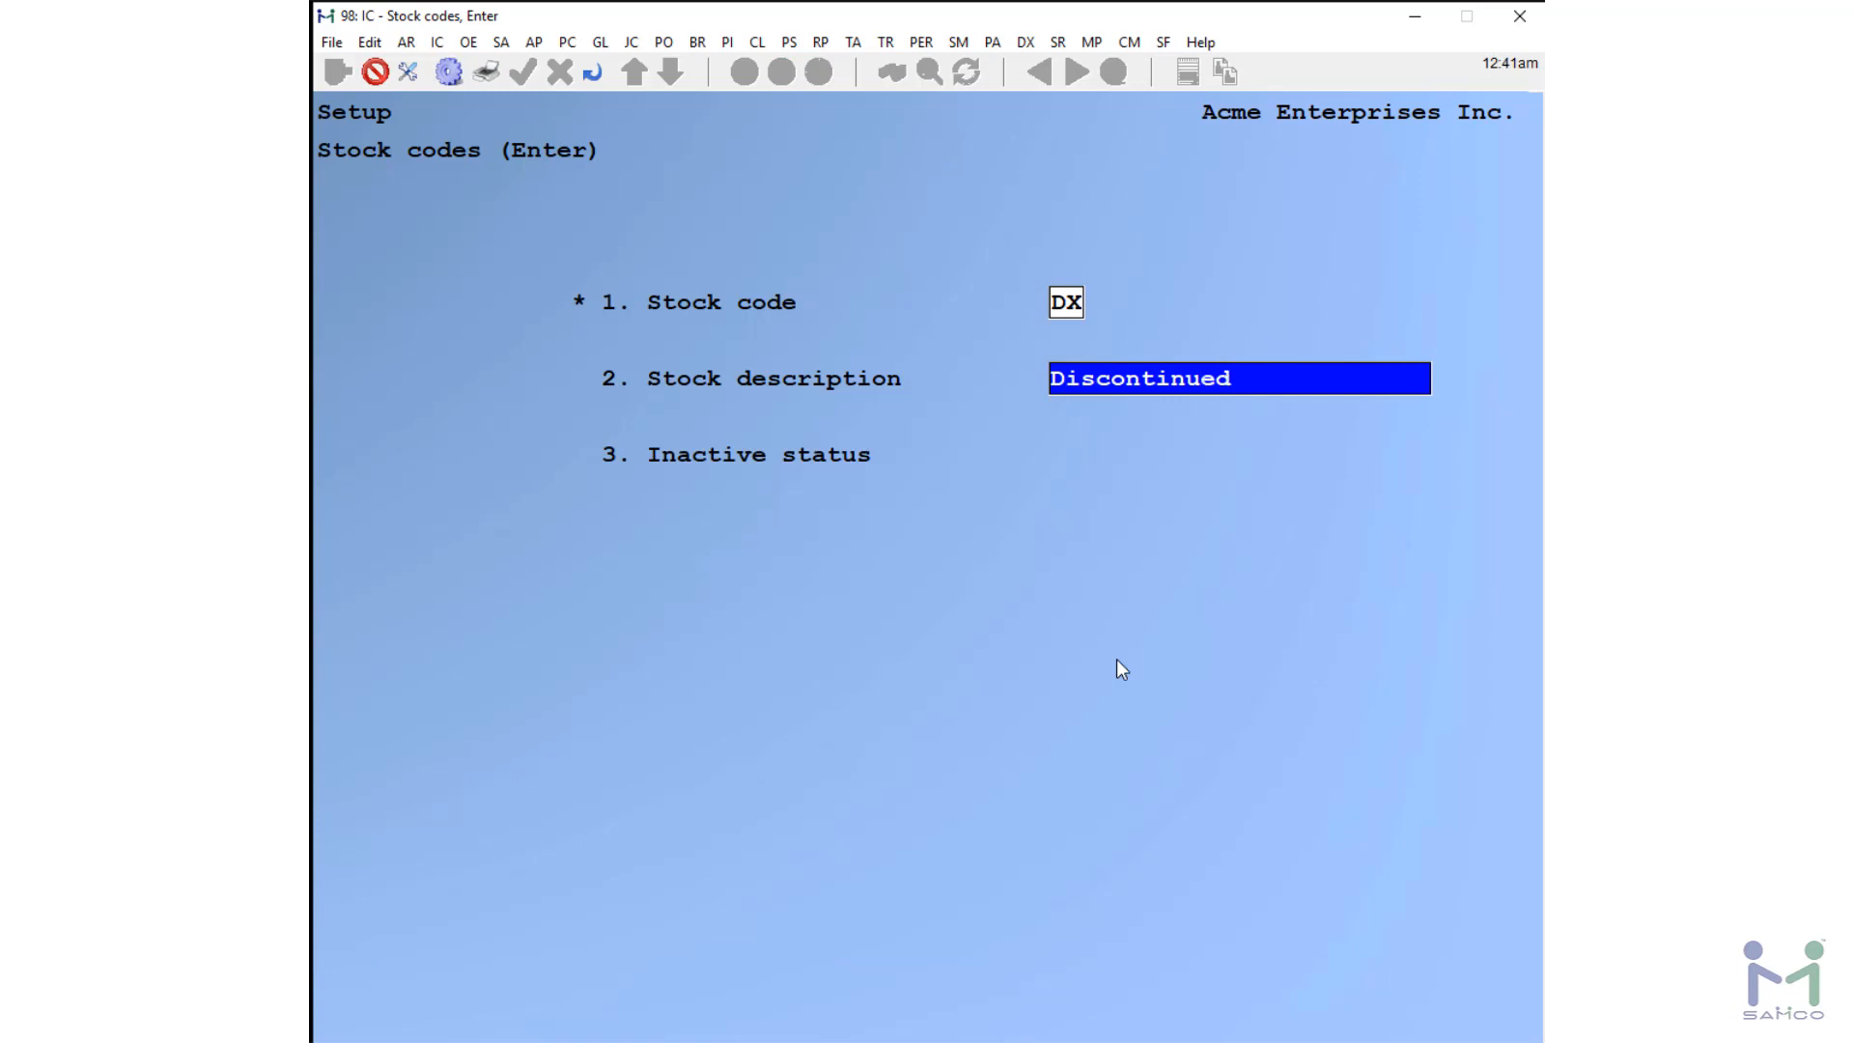
key(Return)
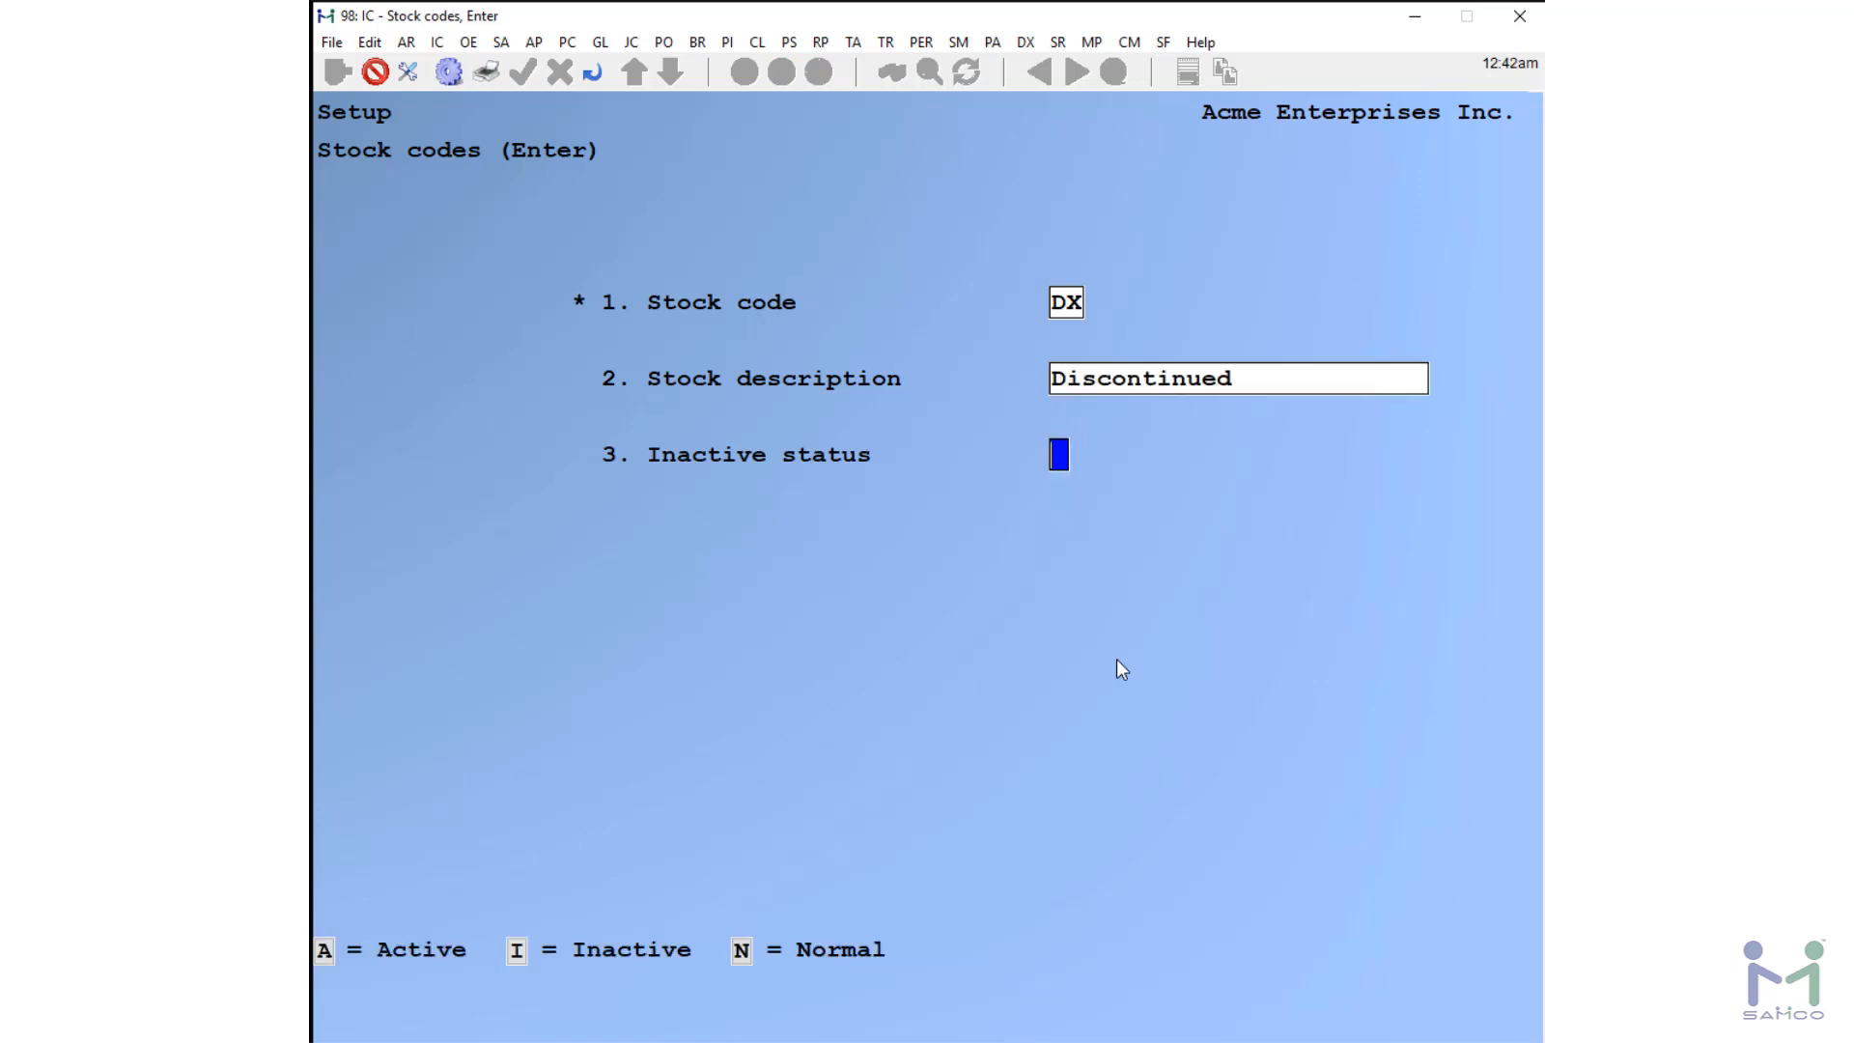
text(I)
key(Return)
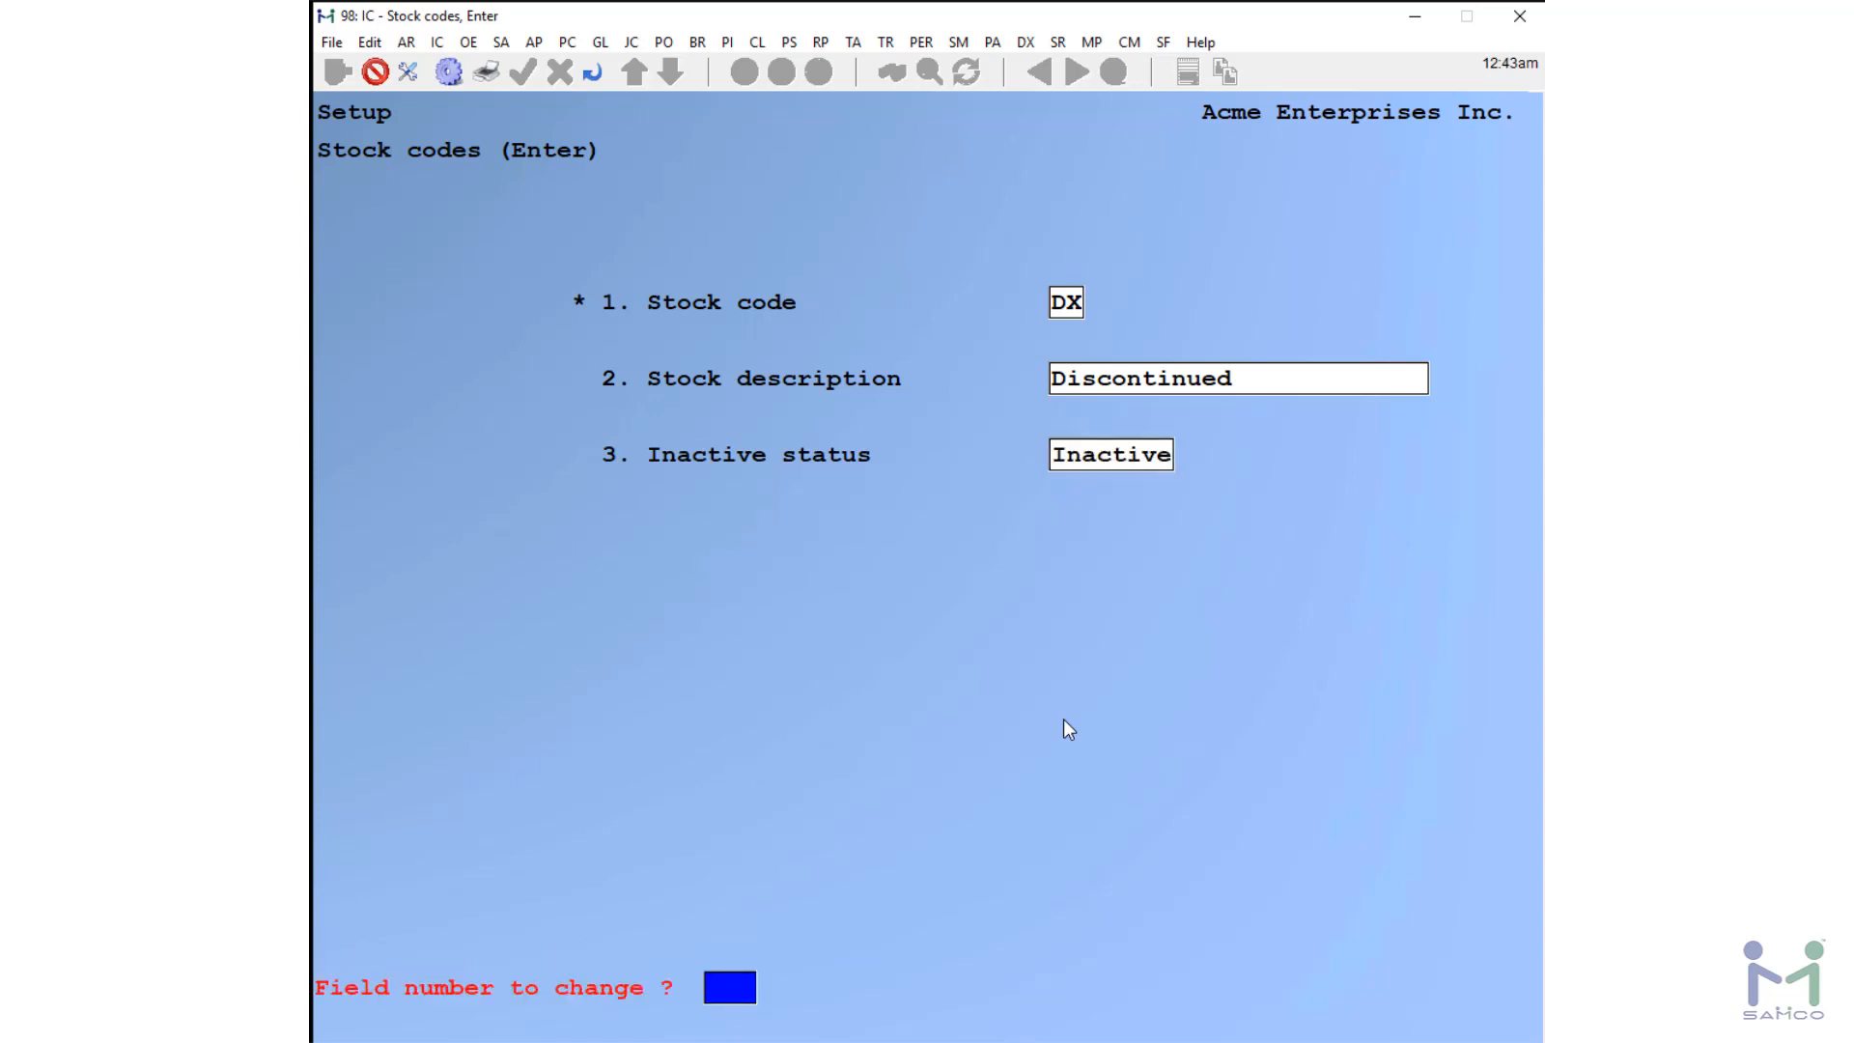
key(Return)
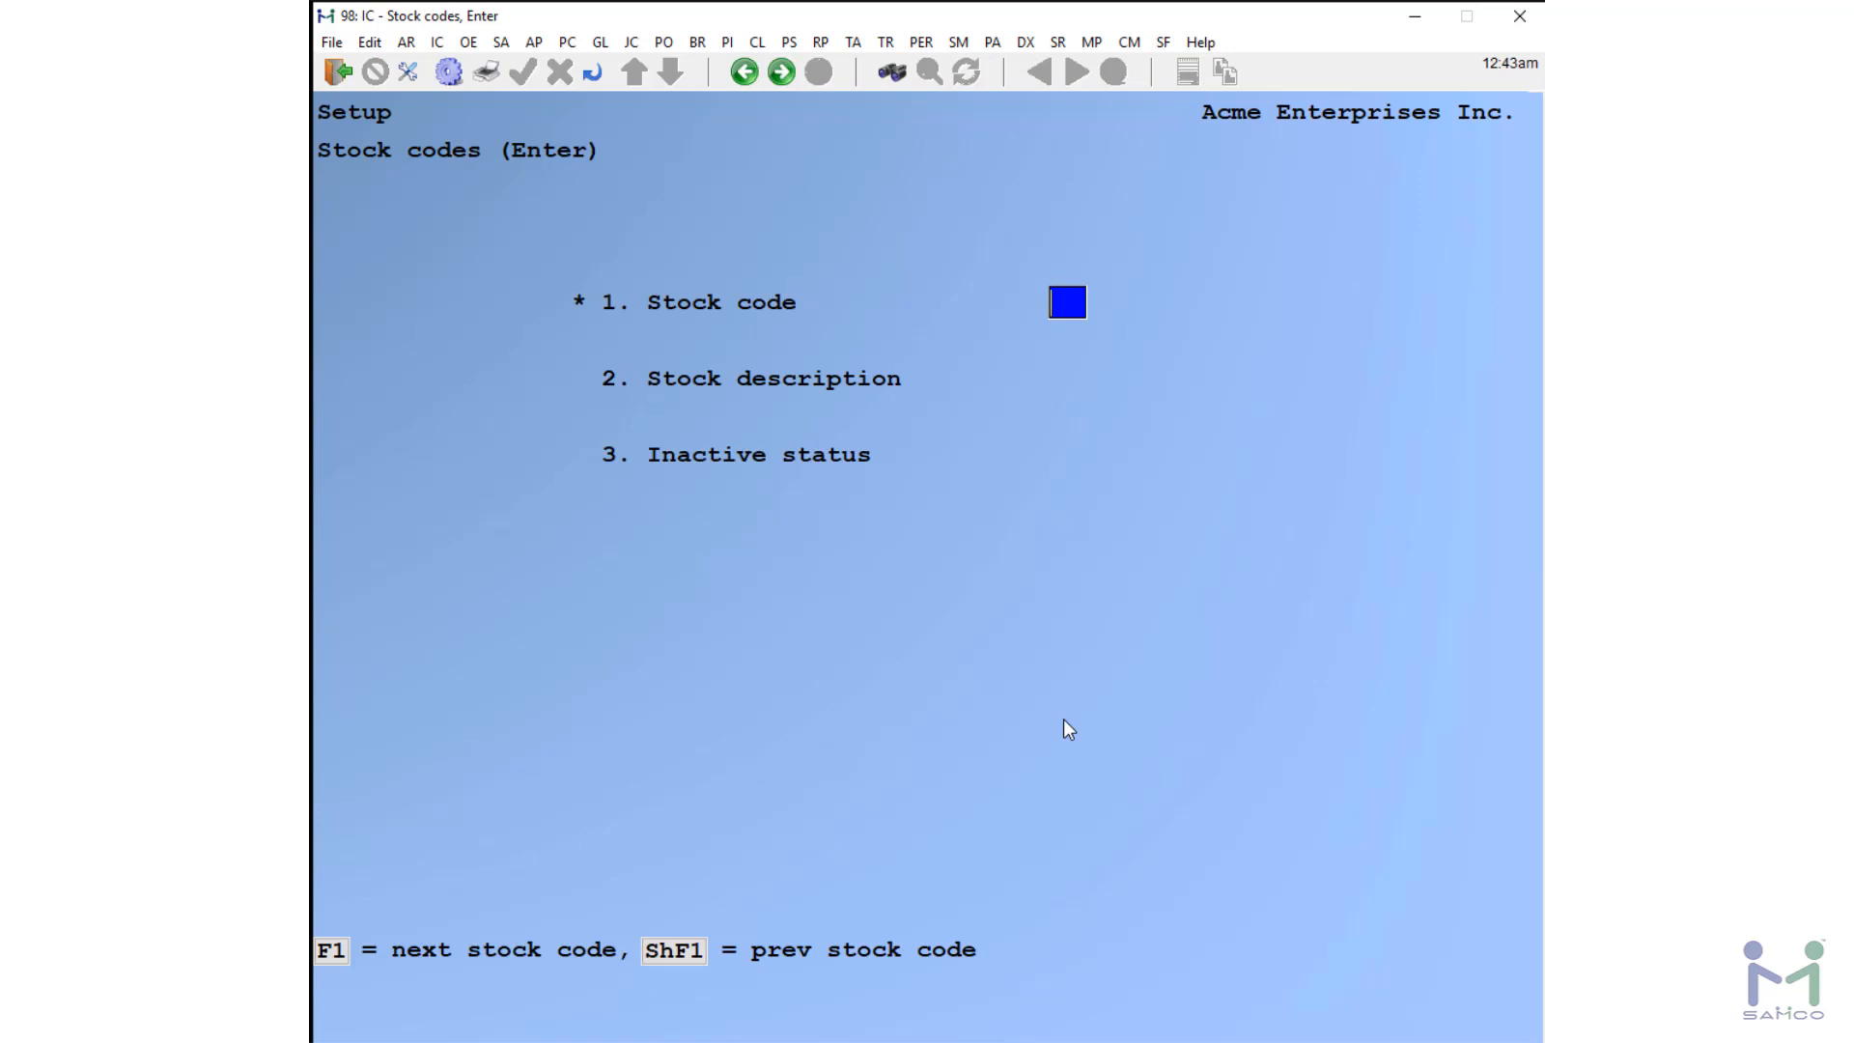
- Leave the stock codes setup and open the inventory item entry screen
key(Escape)
key(Escape)
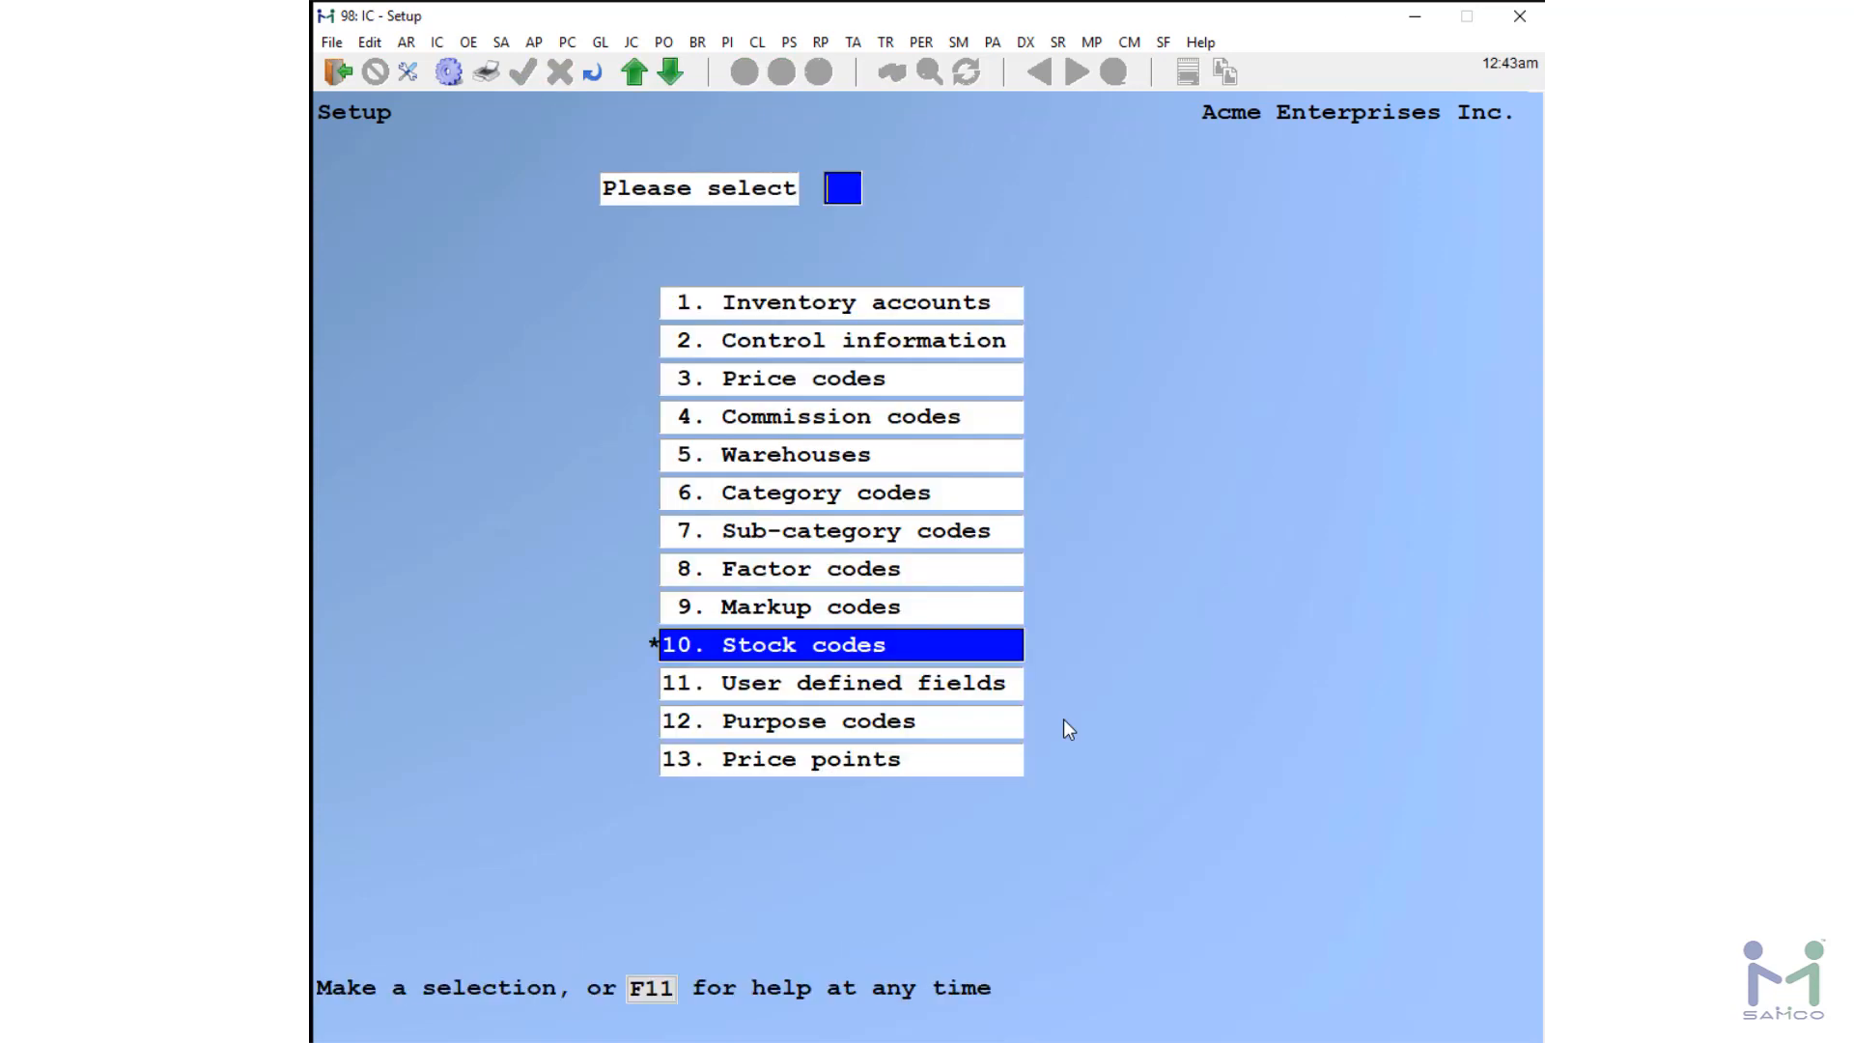
key(Escape)
key(Escape)
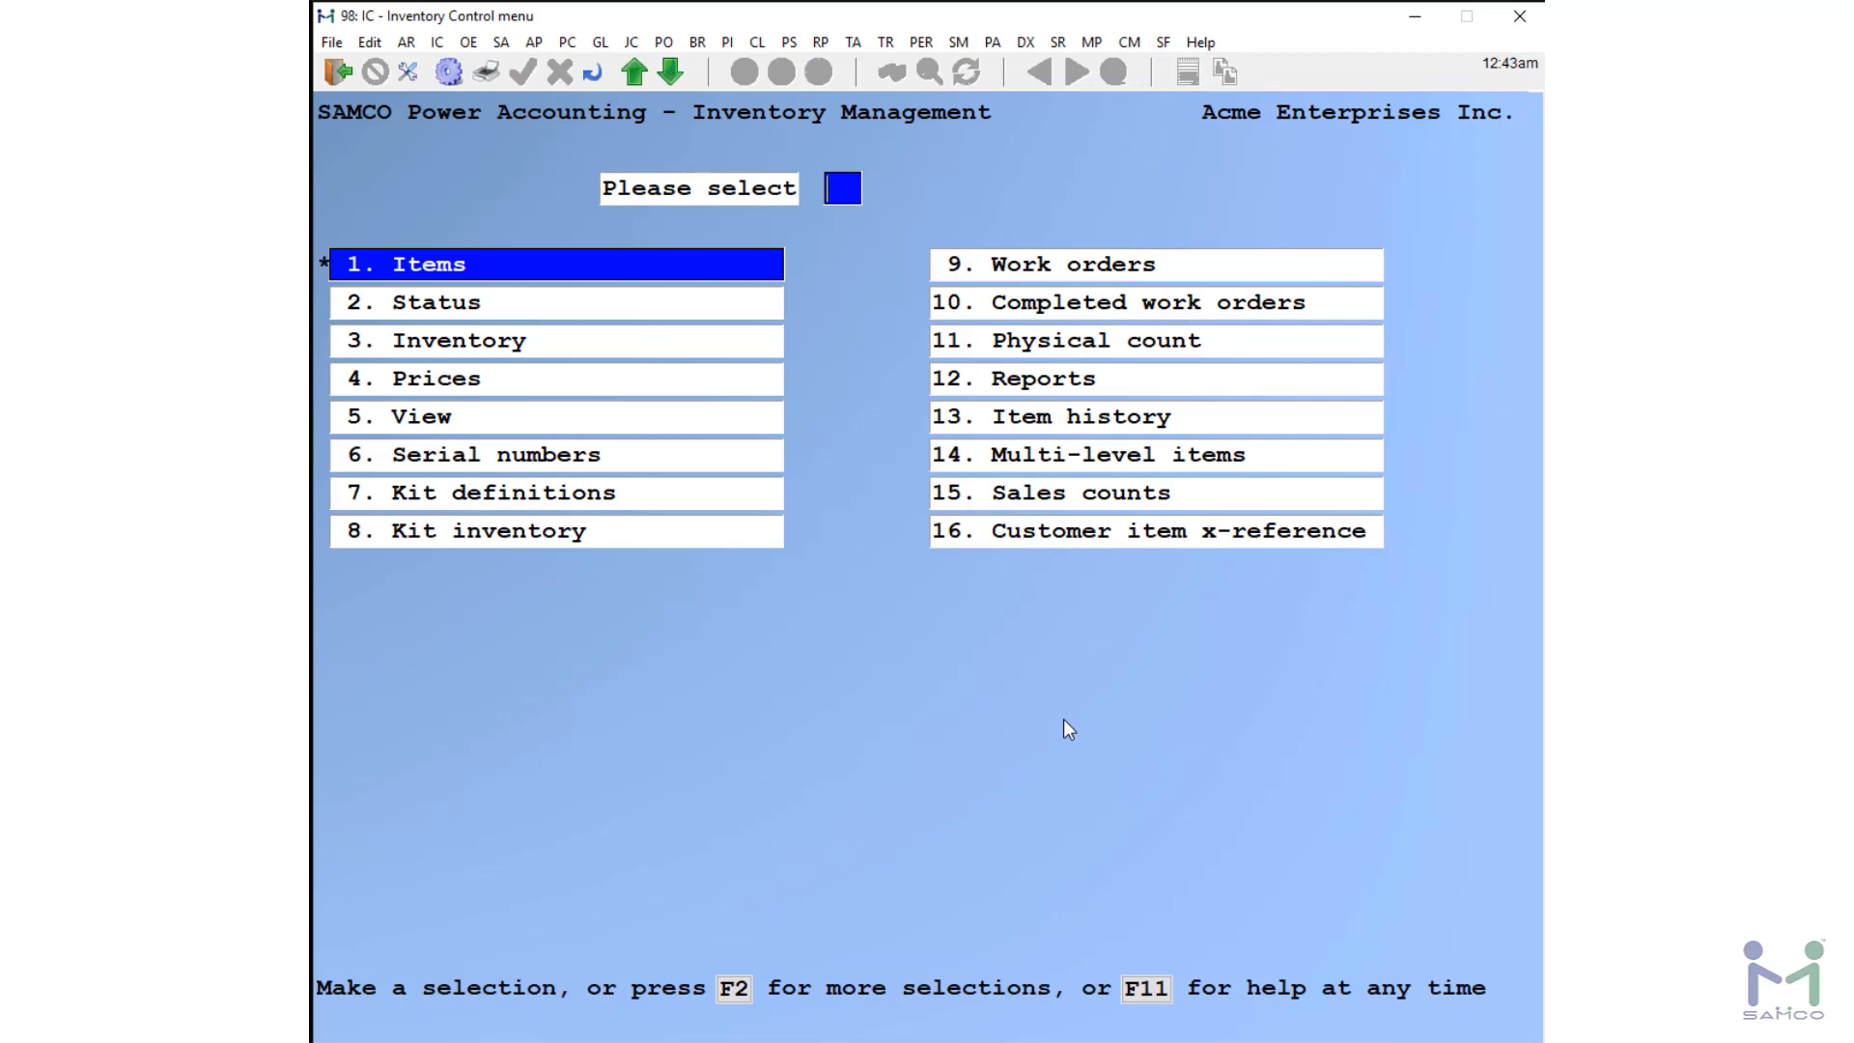
key(Return)
key(Return)
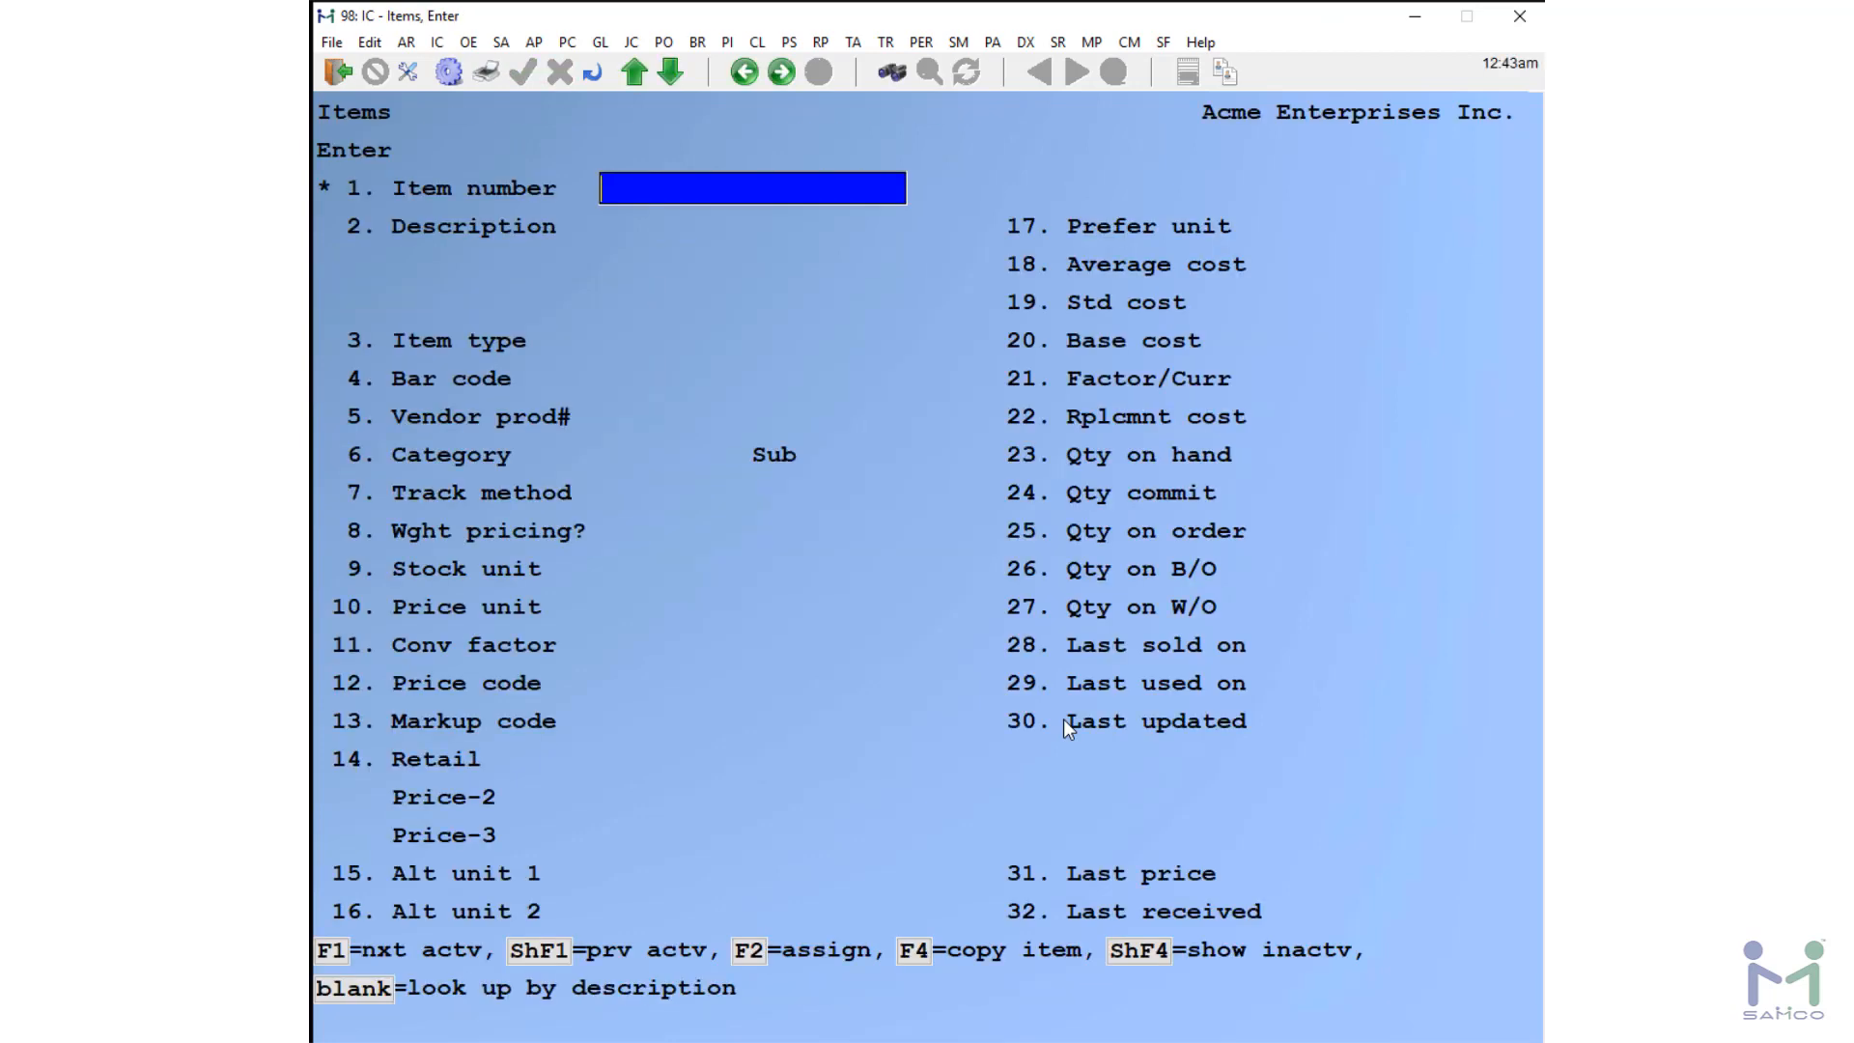
- Change the stock code of item 10 to DX and save the item
text(10)
key(Return)
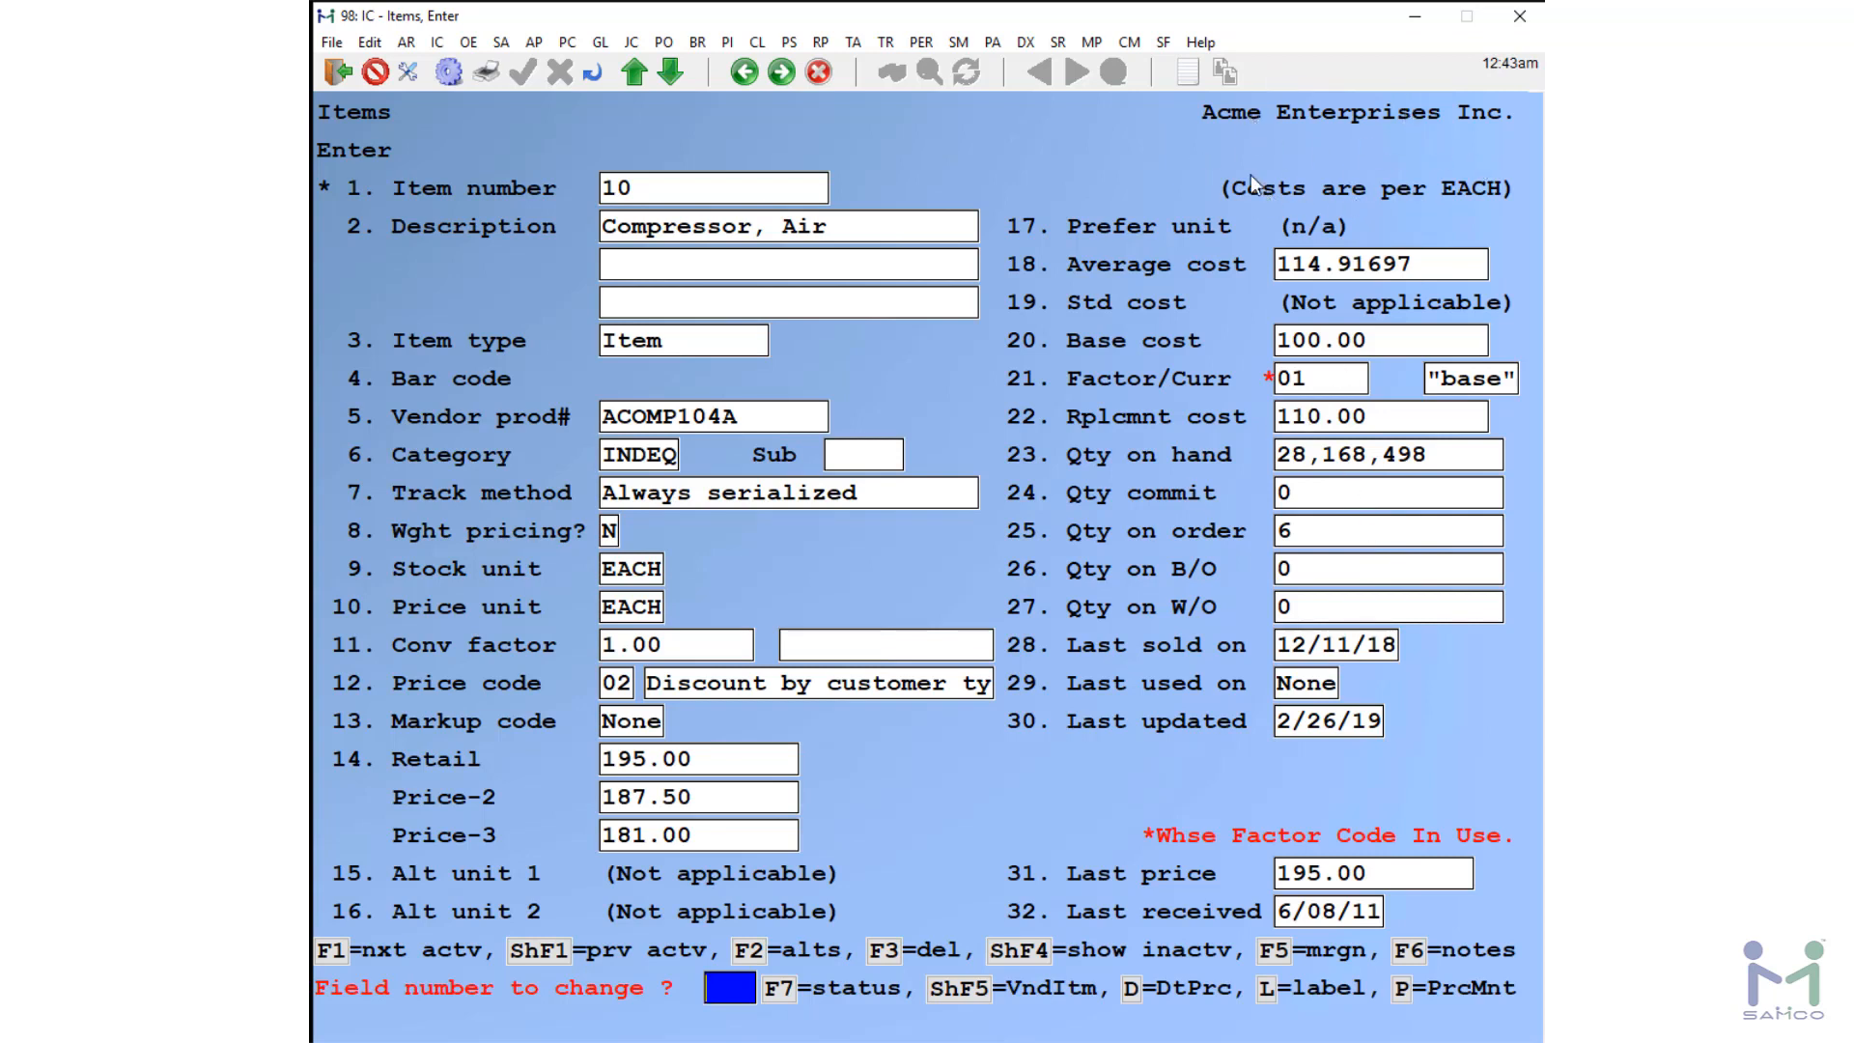
key(Page_Down)
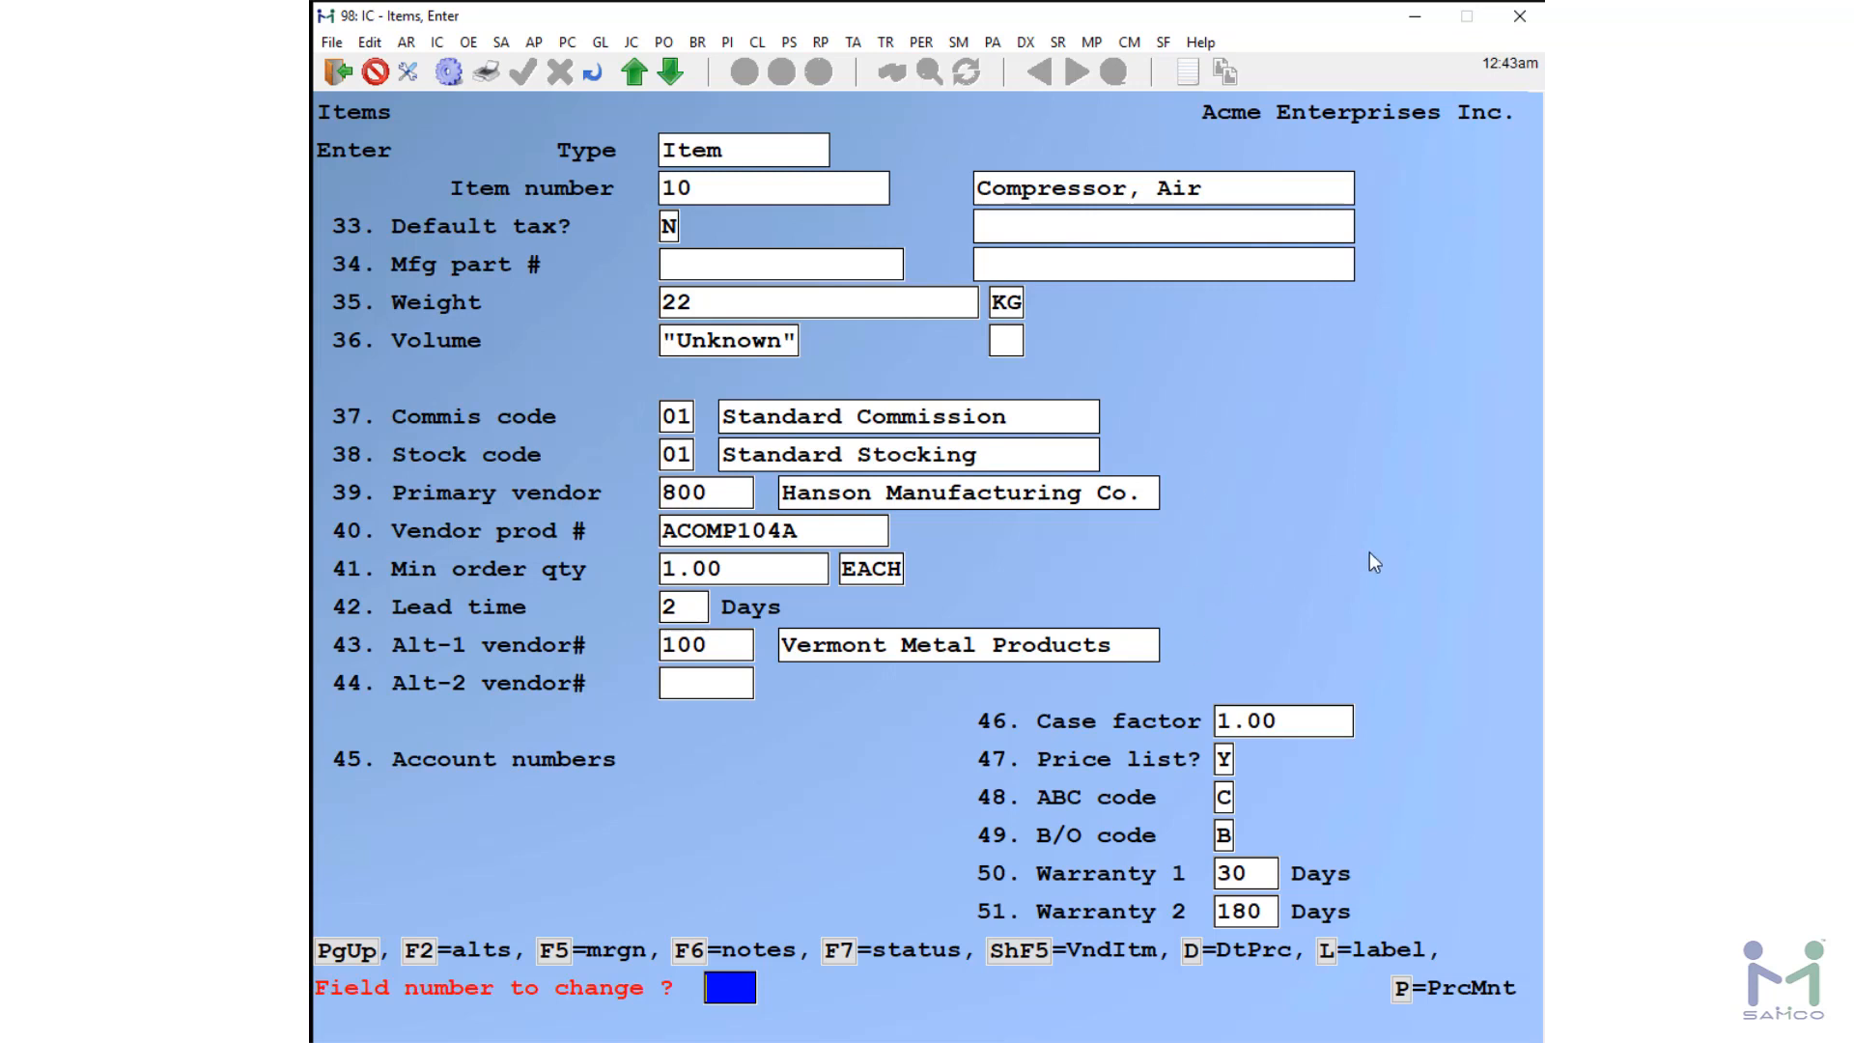
text(38)
key(Return)
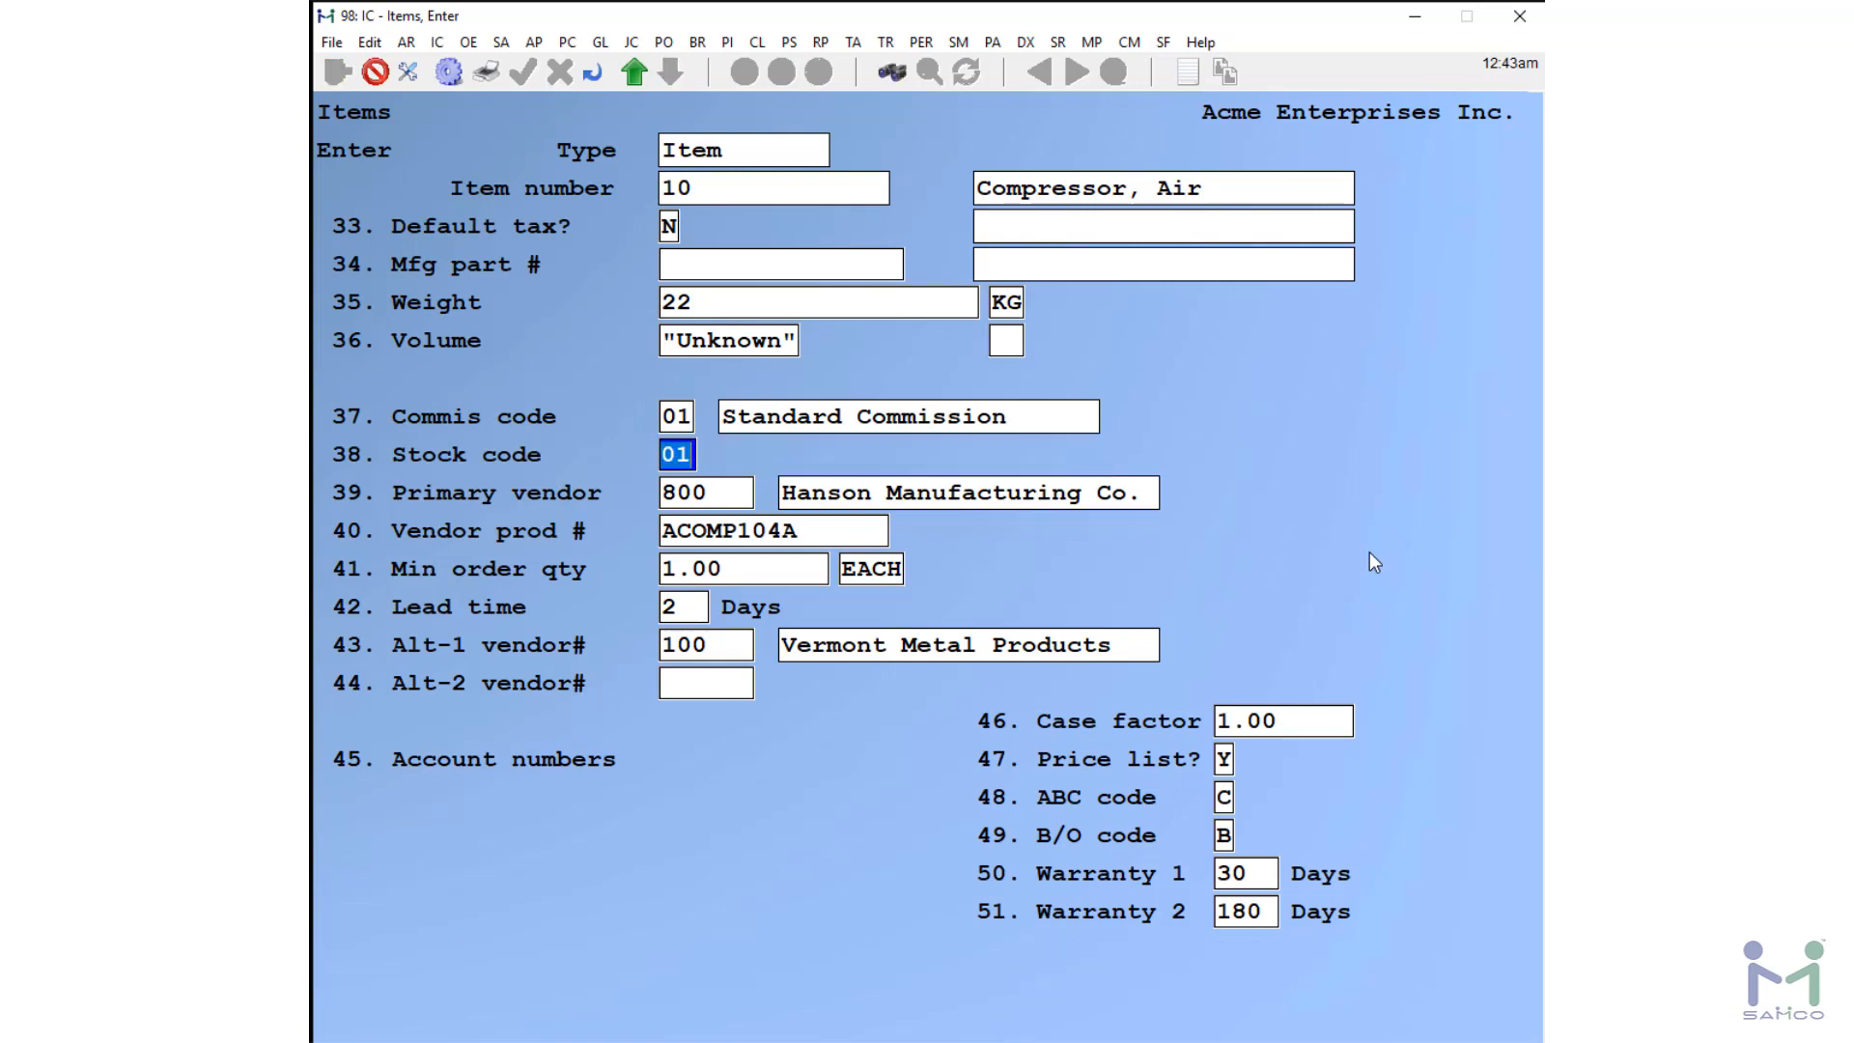
text(DX)
key(Return)
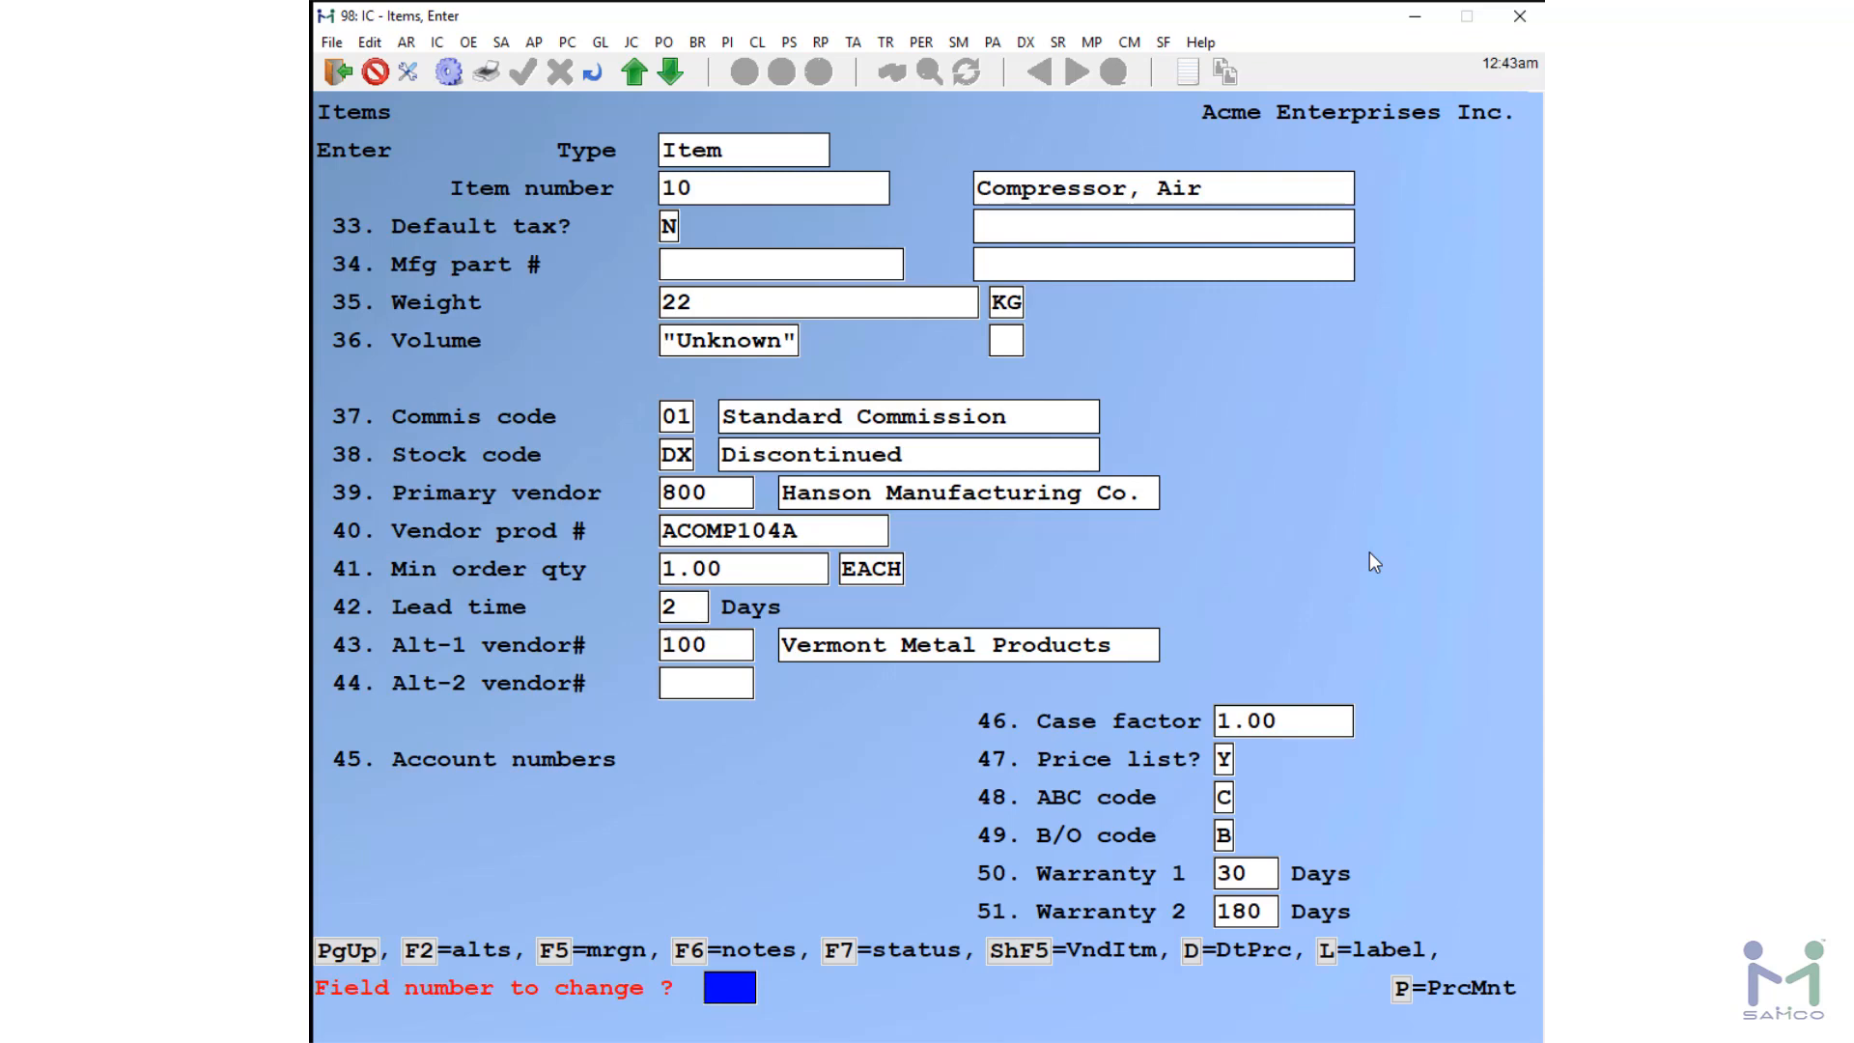
key(Return)
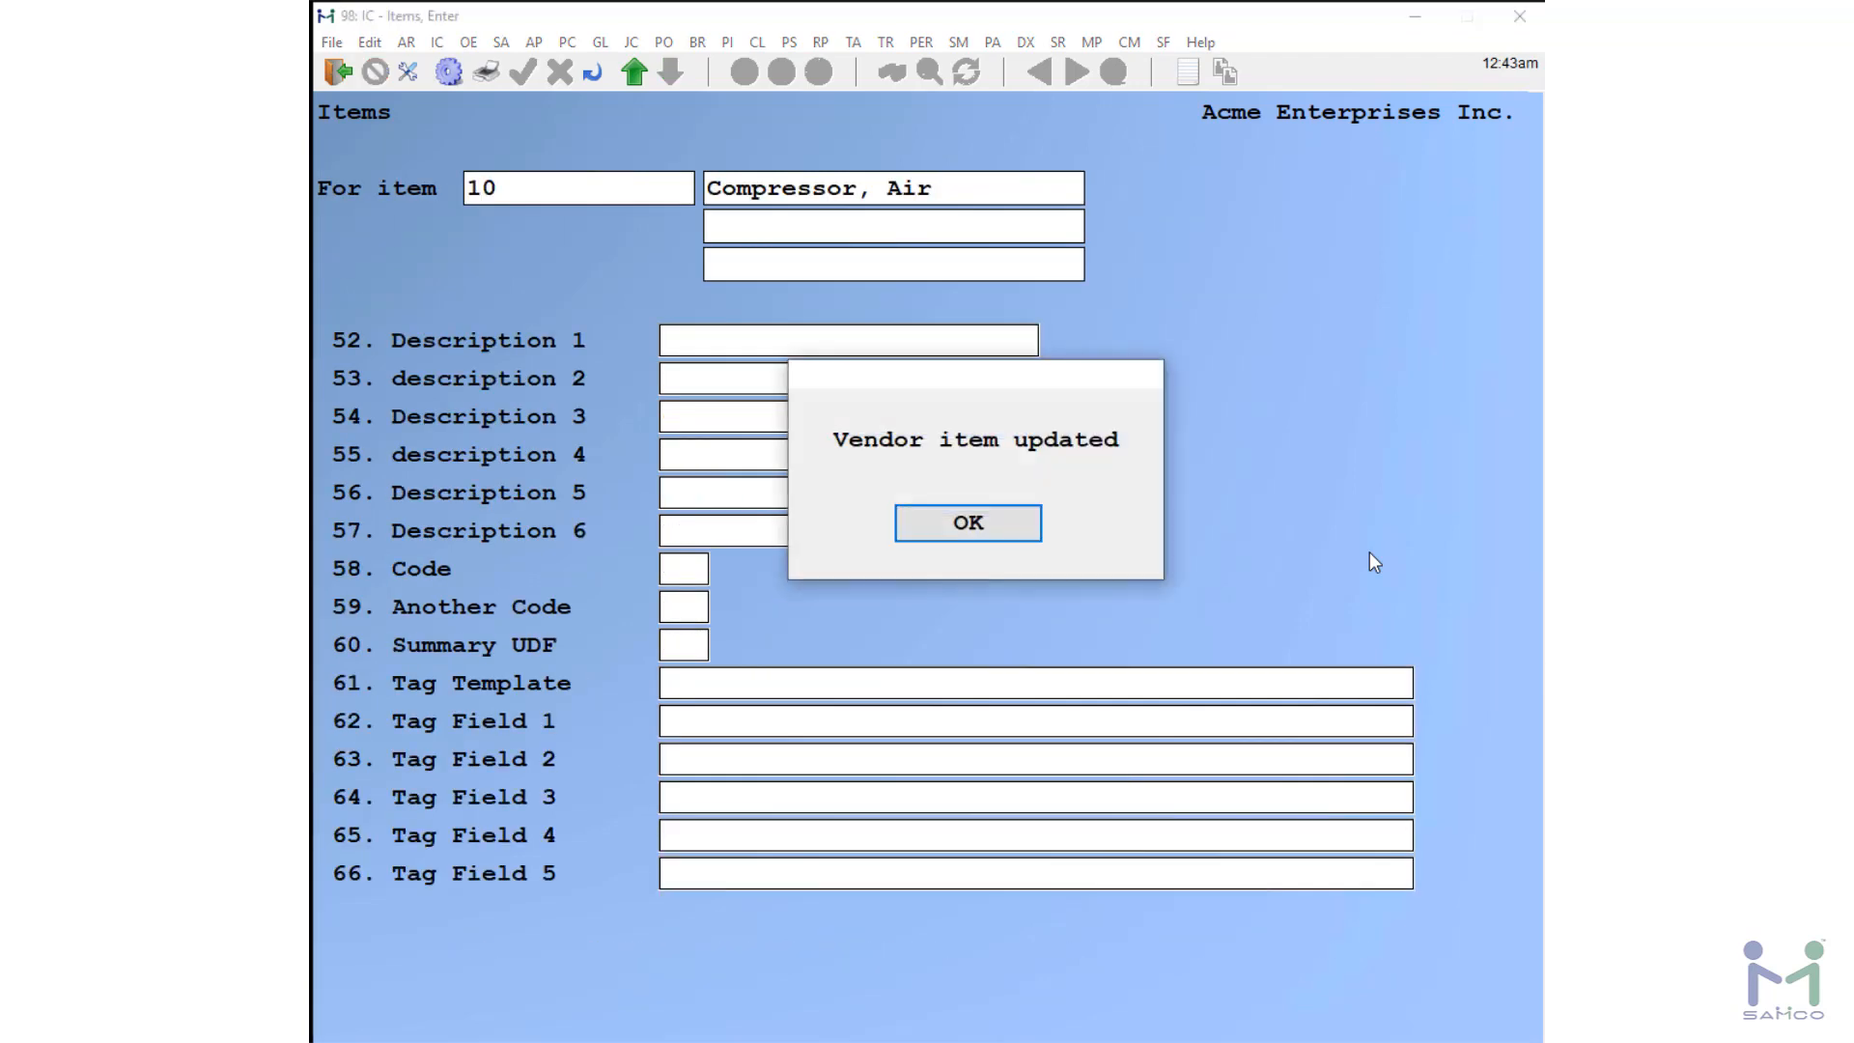
key(Return)
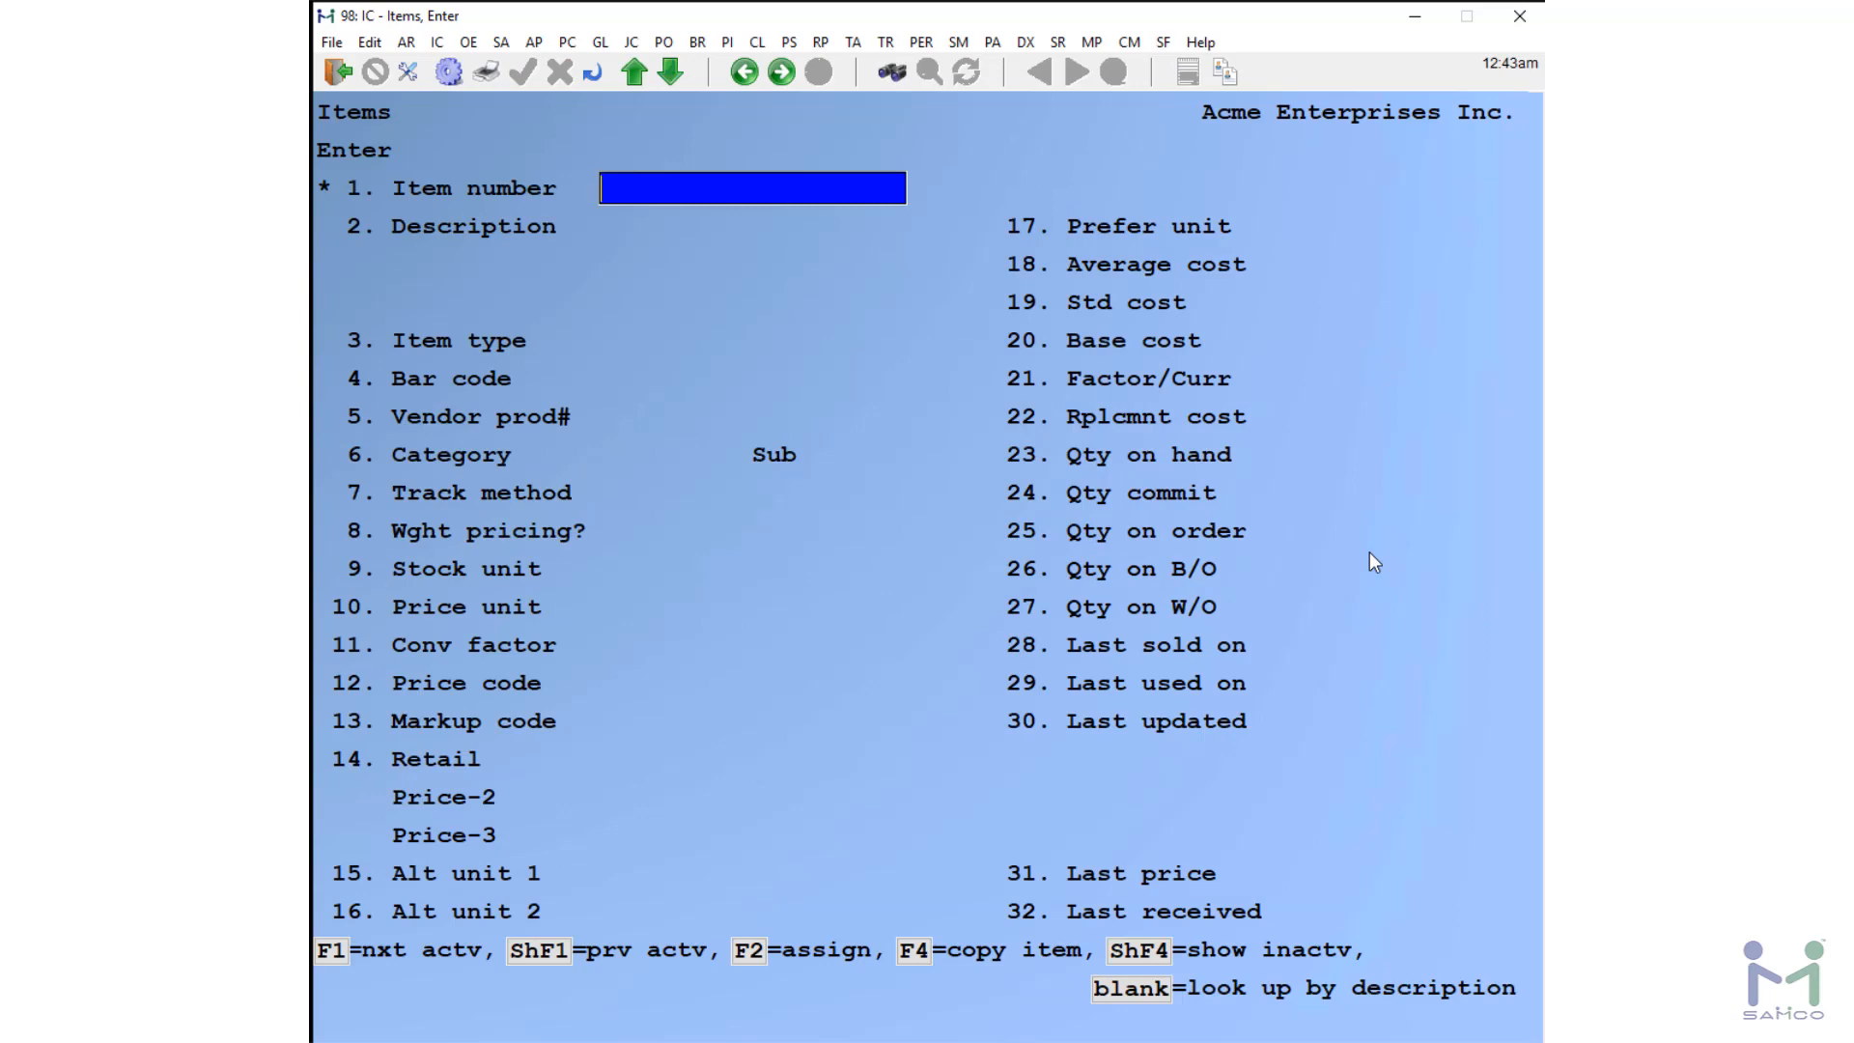
- Search the active item list by item number for 10, check the neighbouring entries, and close the list
key(Return)
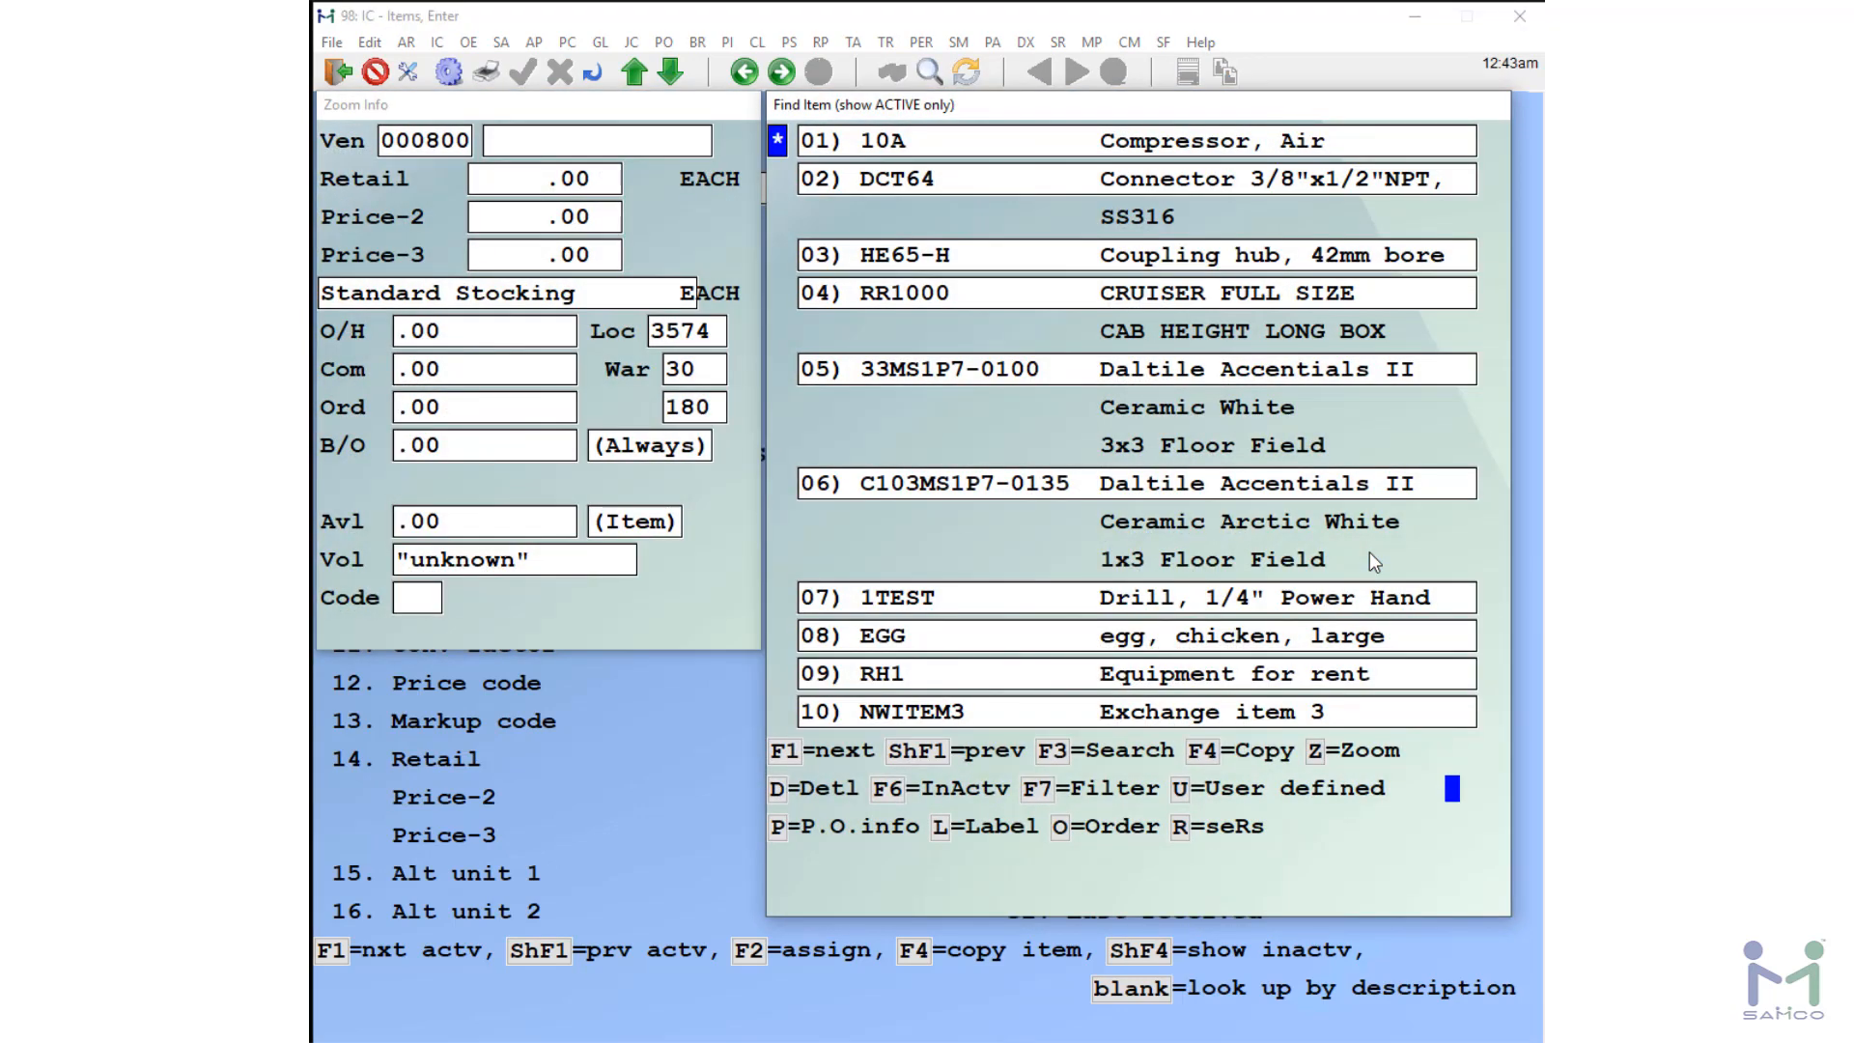
key(F3)
key(Up)
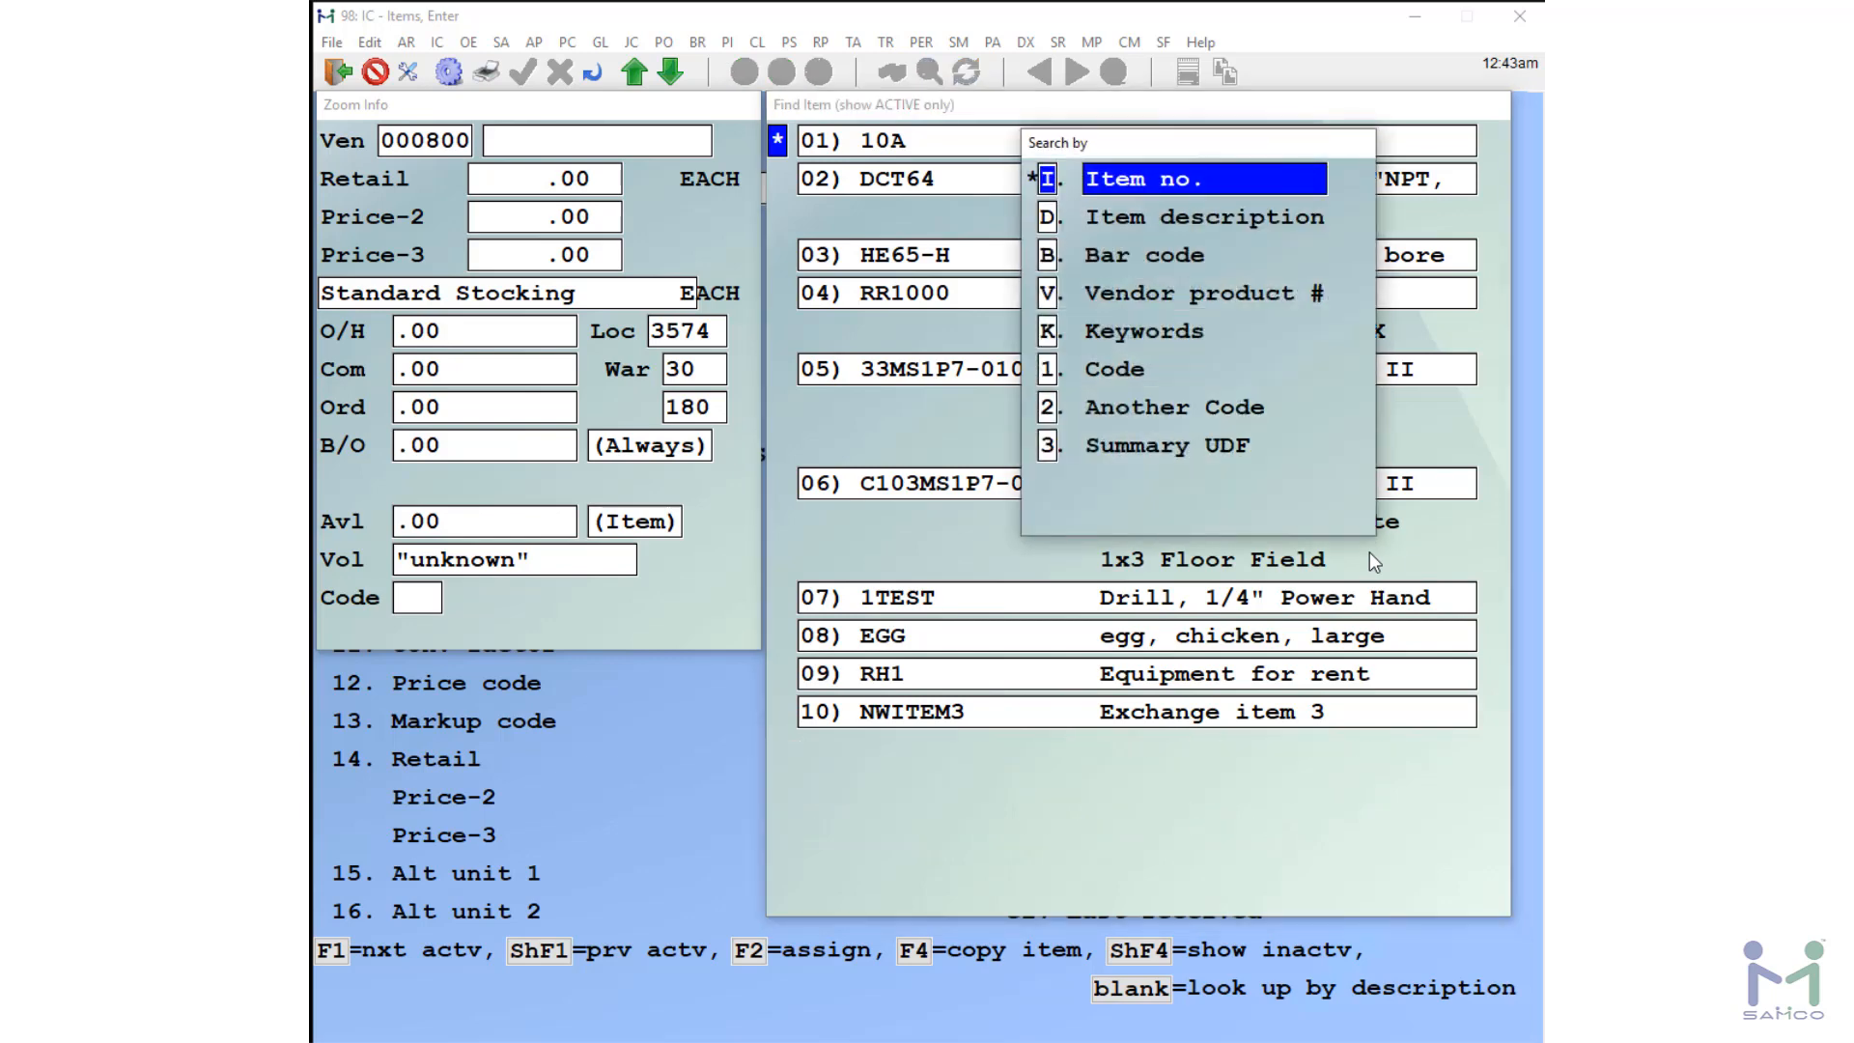
key(Return)
text(10)
key(Return)
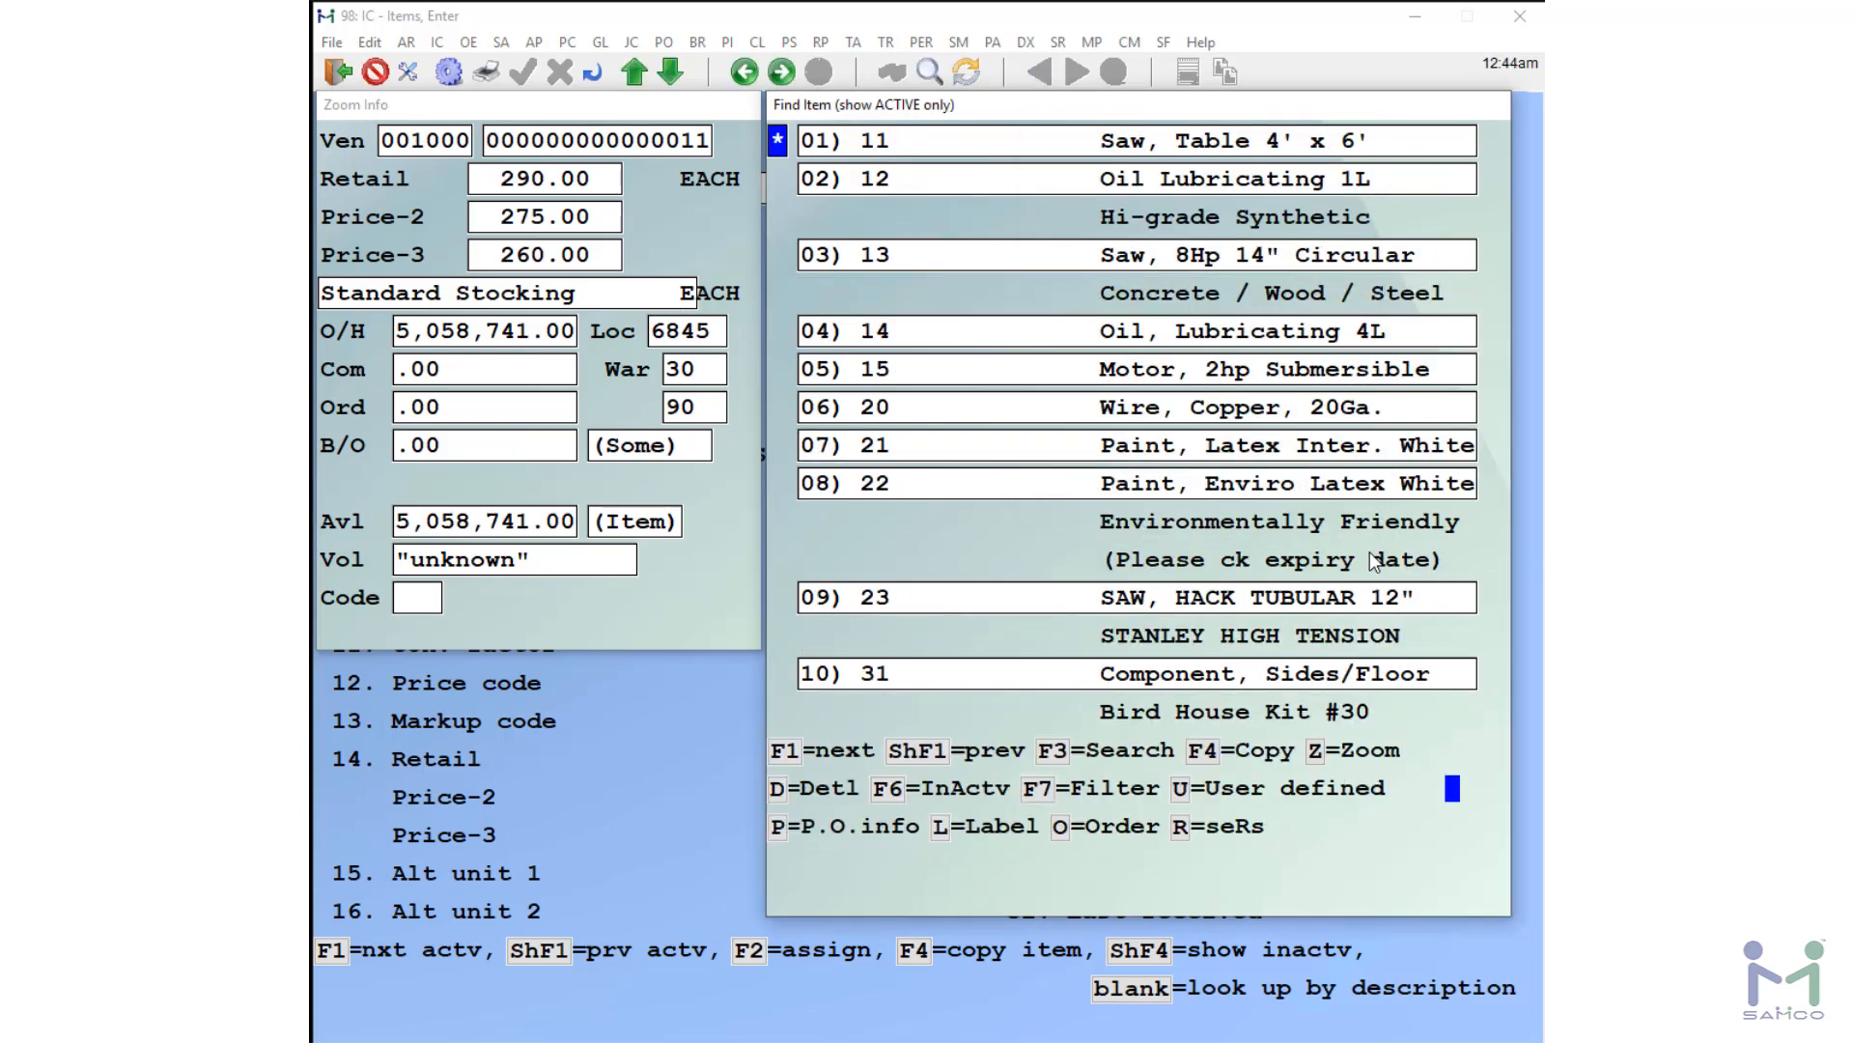
key(shift+F1)
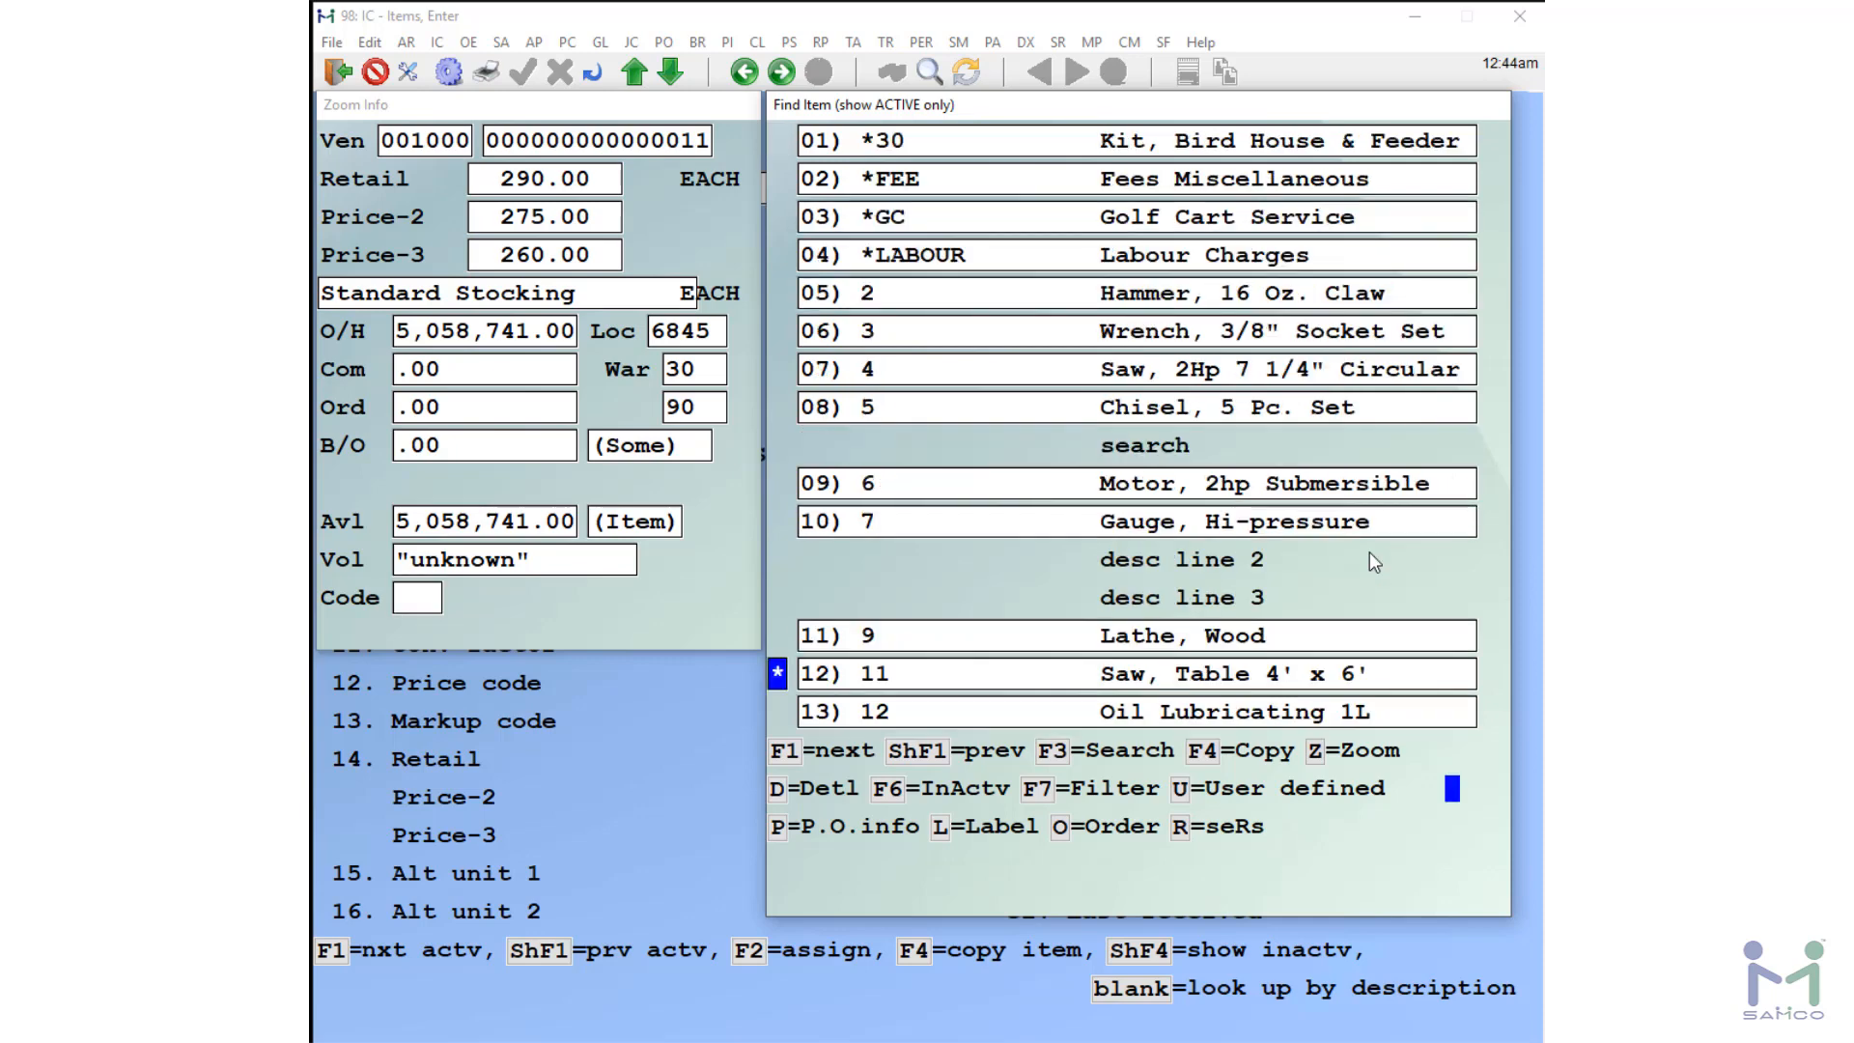
key(Down)
key(F1)
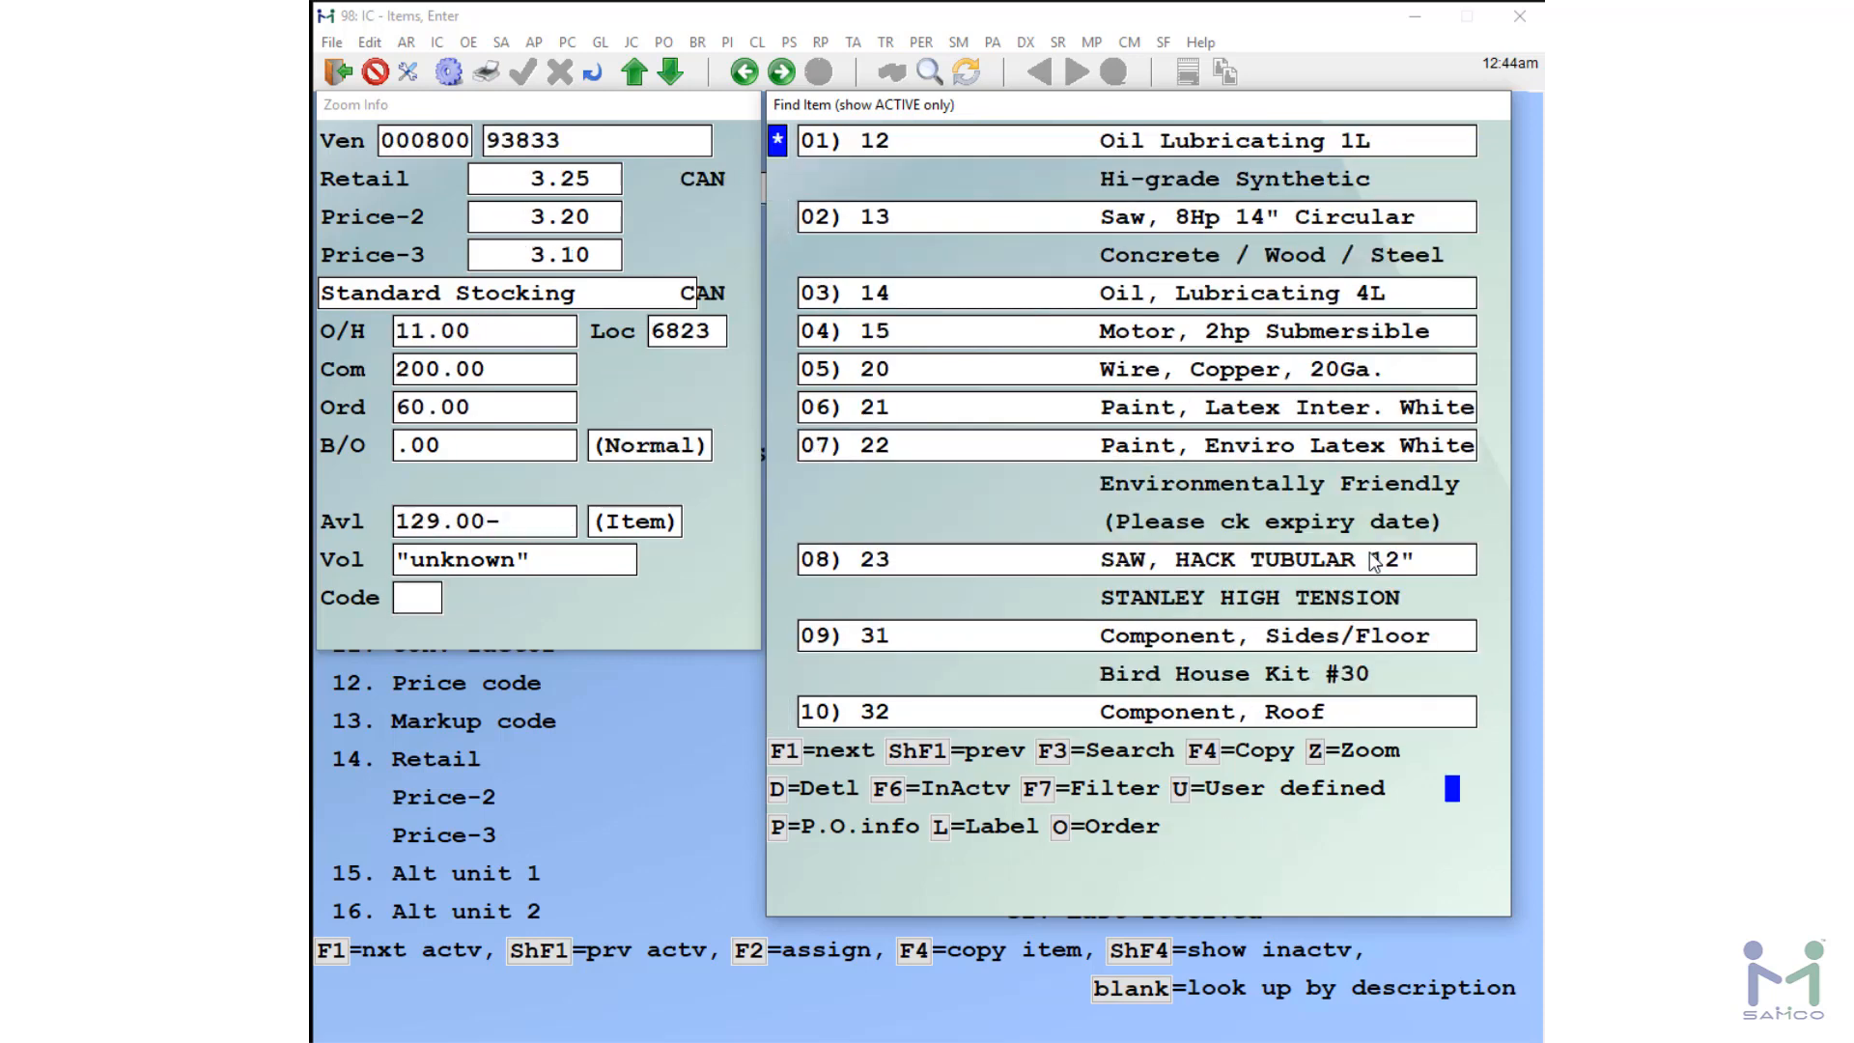
key(shift+F1)
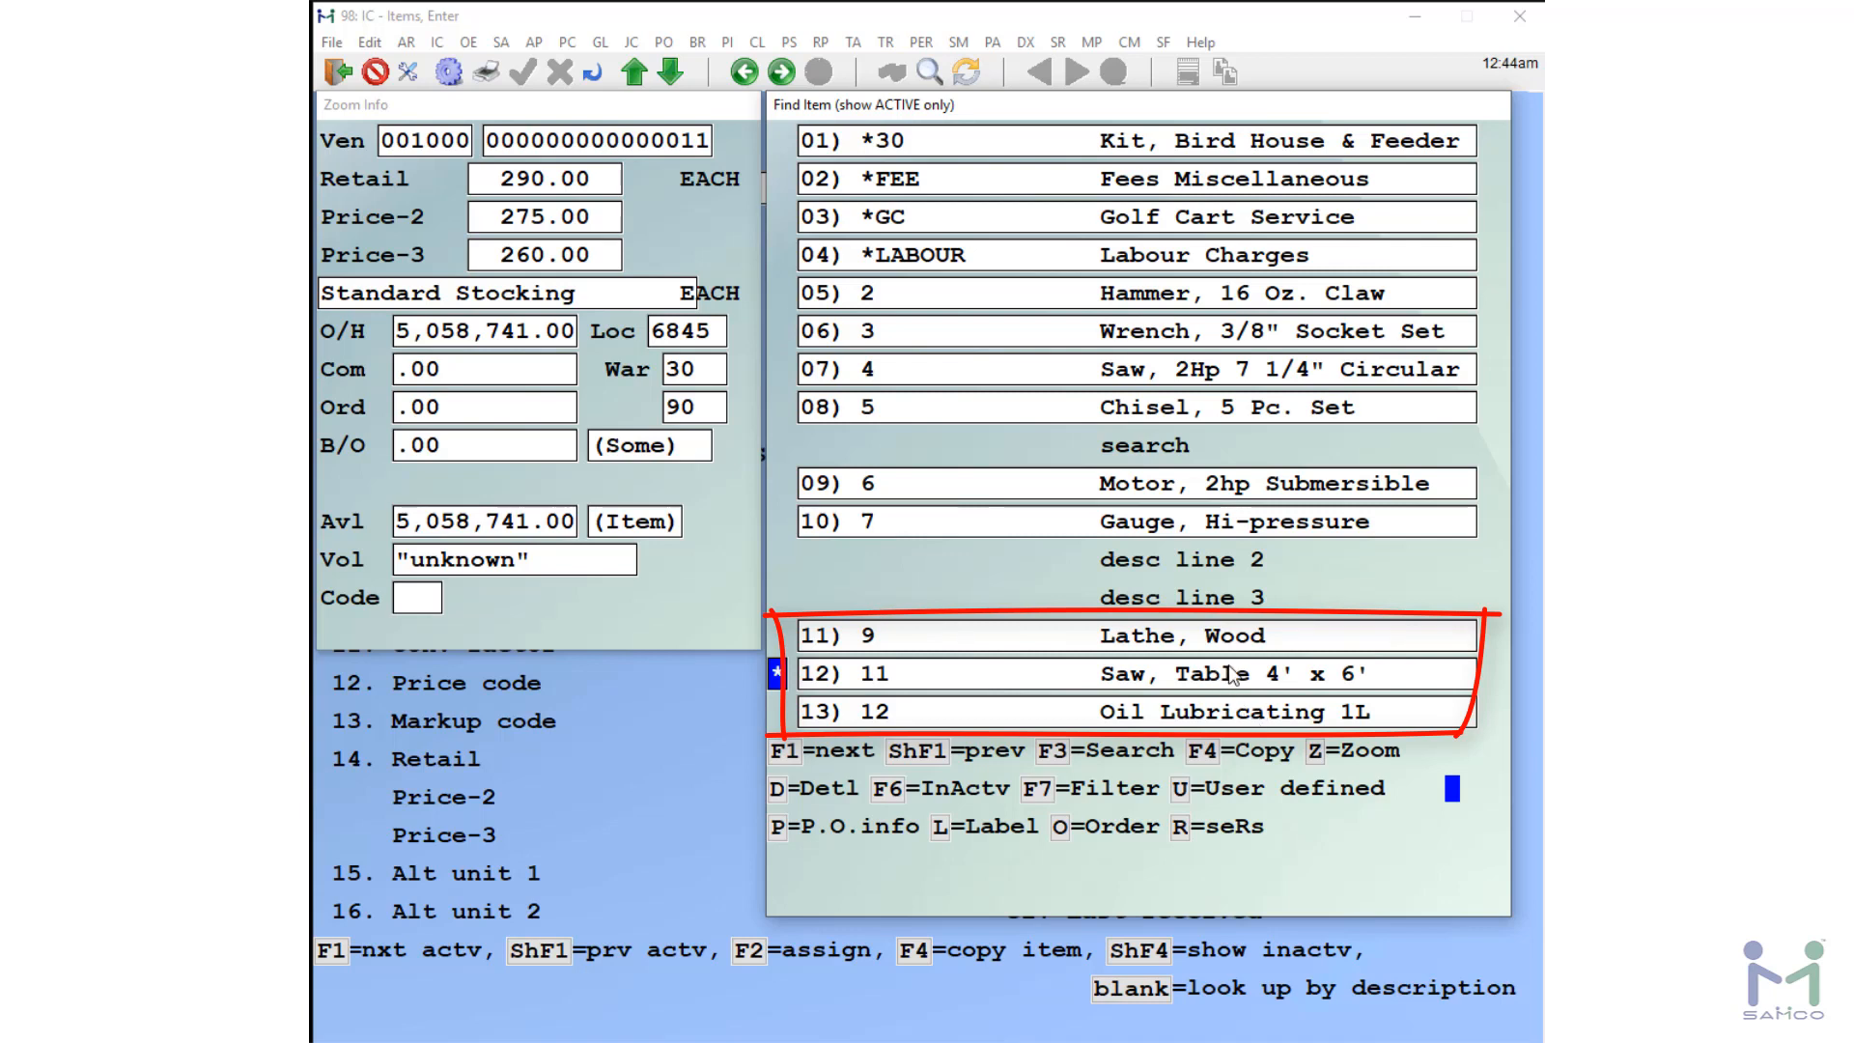
key(Escape)
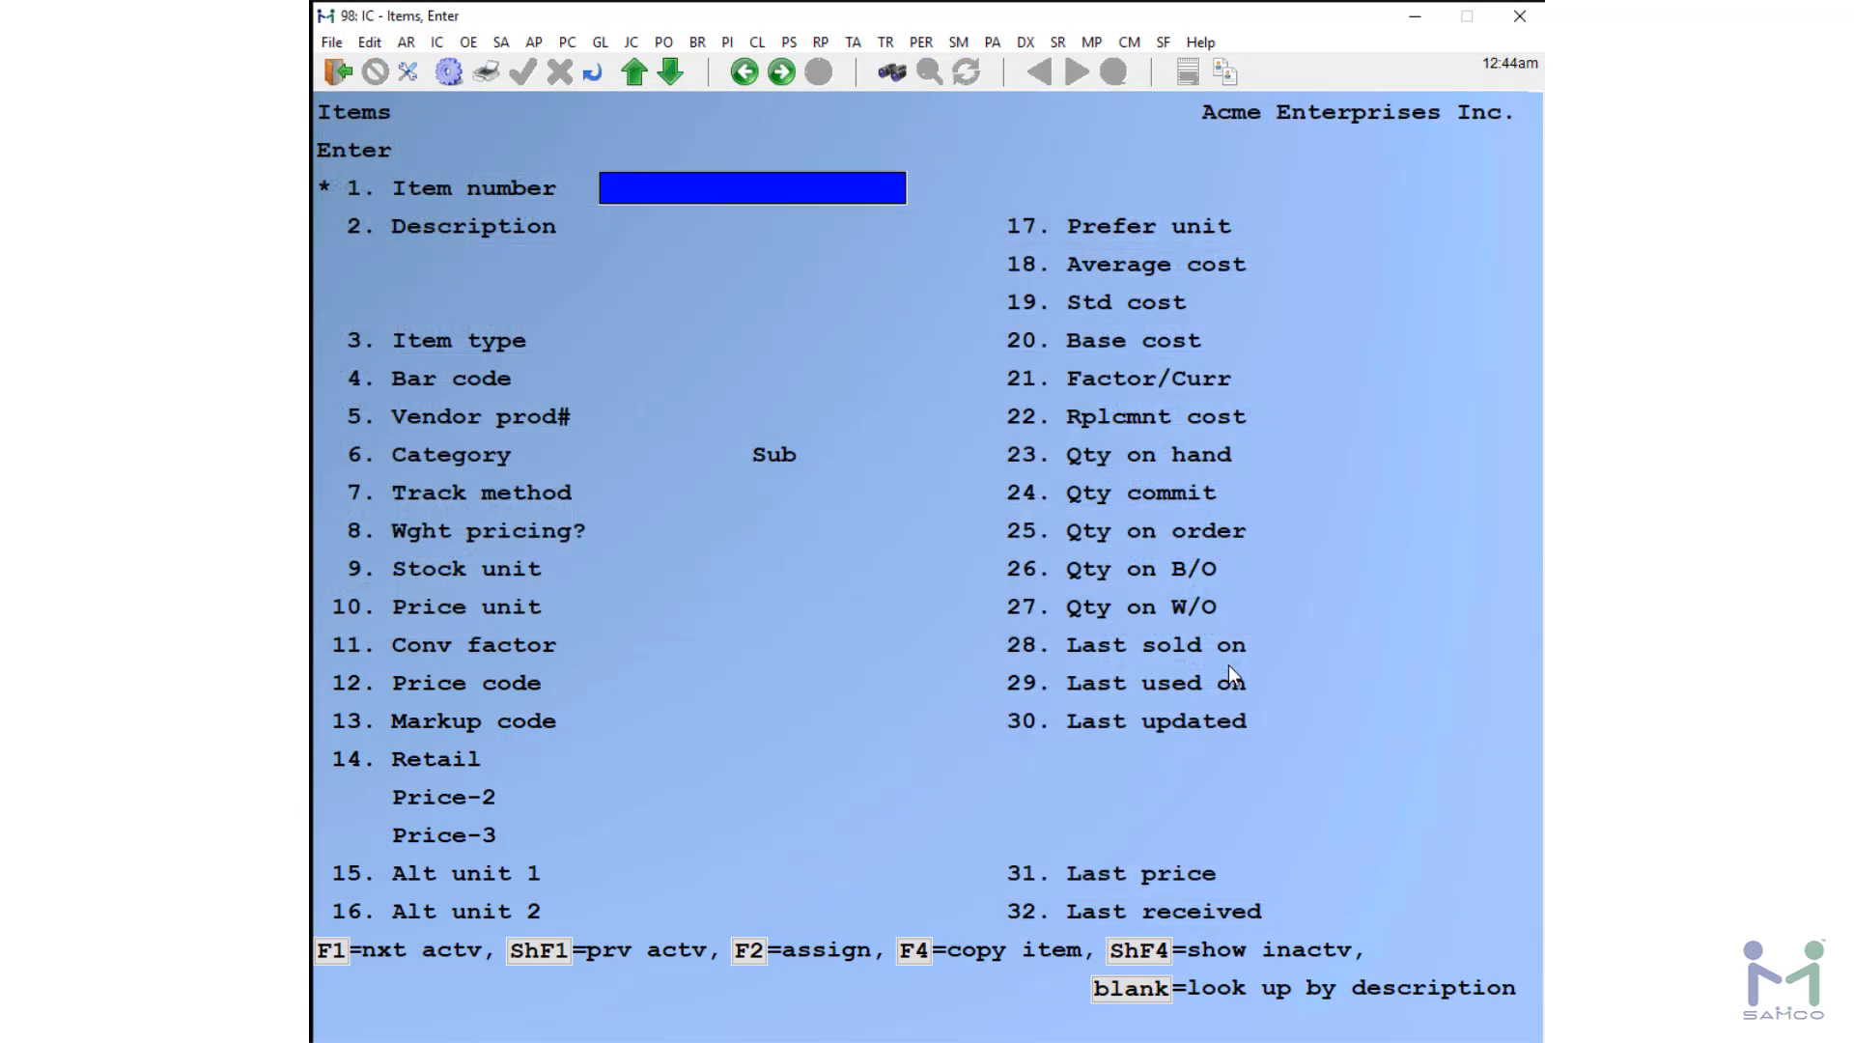
- Reopen item 10, set its stock code to 01, and save the item
text(10)
key(Return)
key(Page_Down)
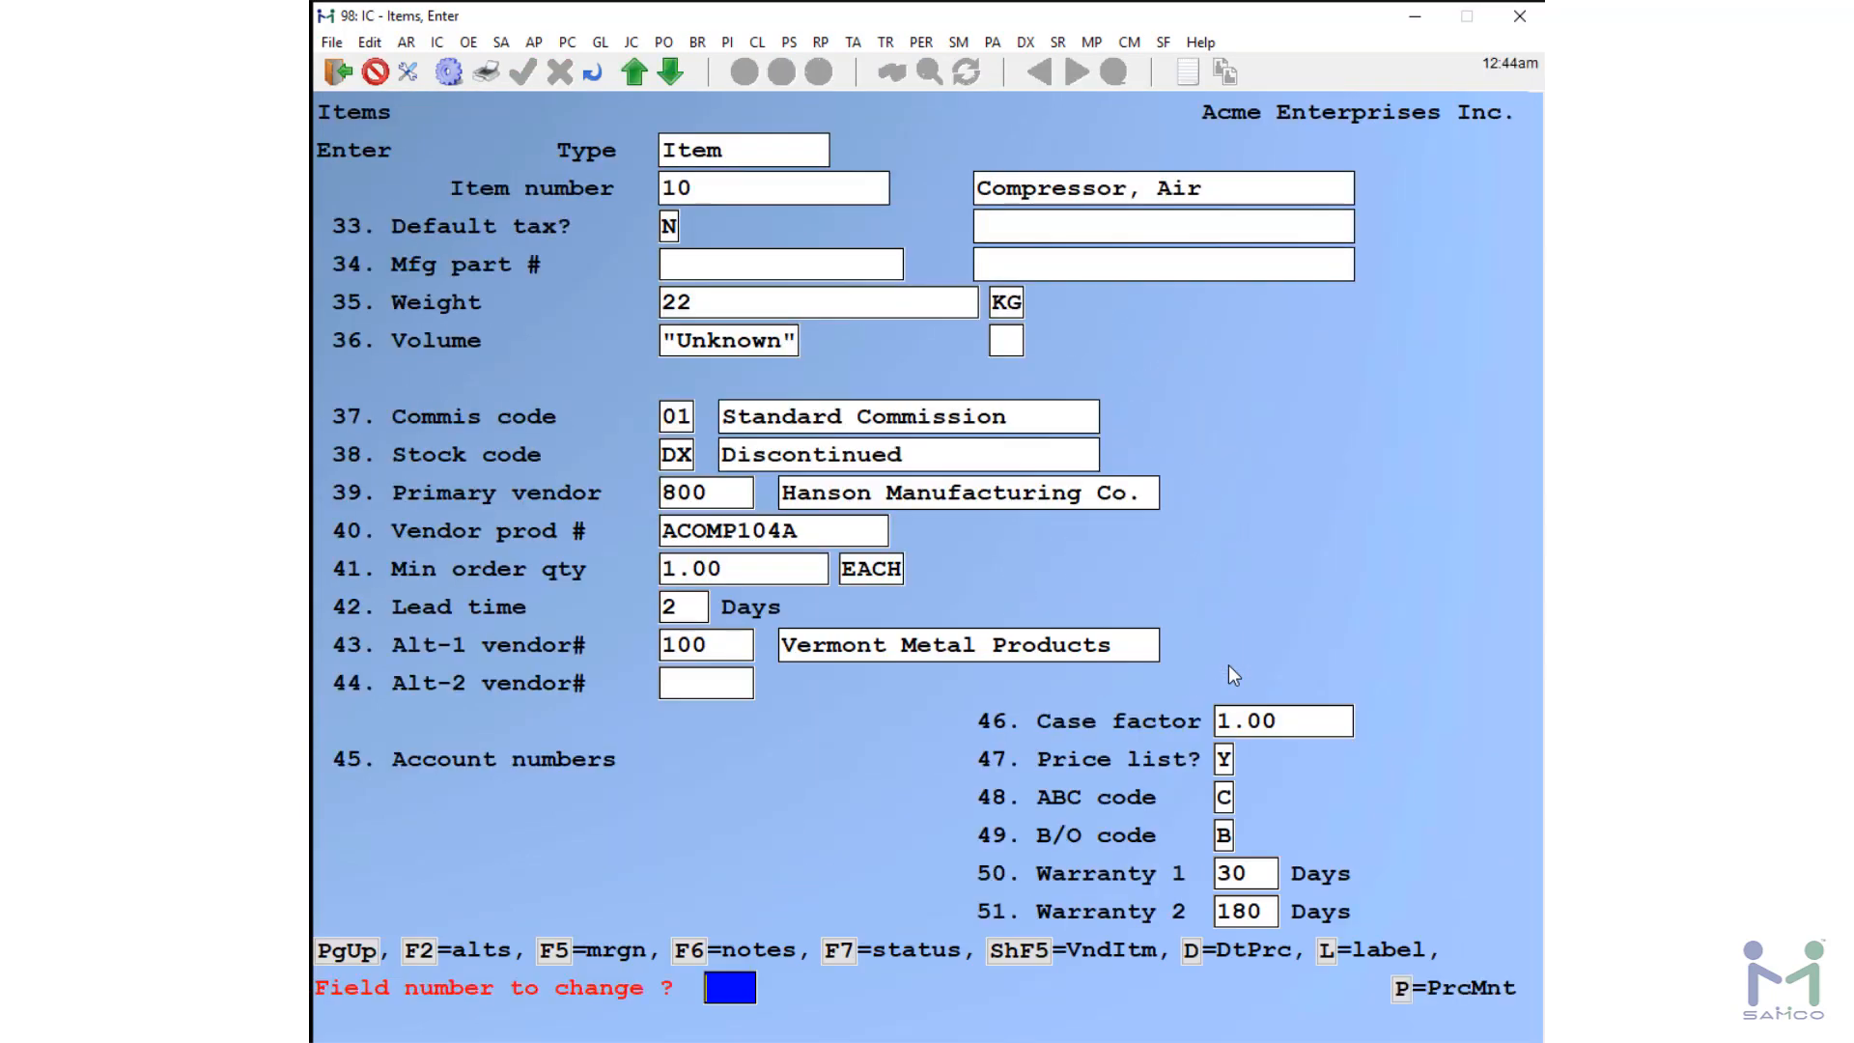
key(Page_Up)
key(Page_Down)
text(38)
key(Return)
text(01)
key(Return)
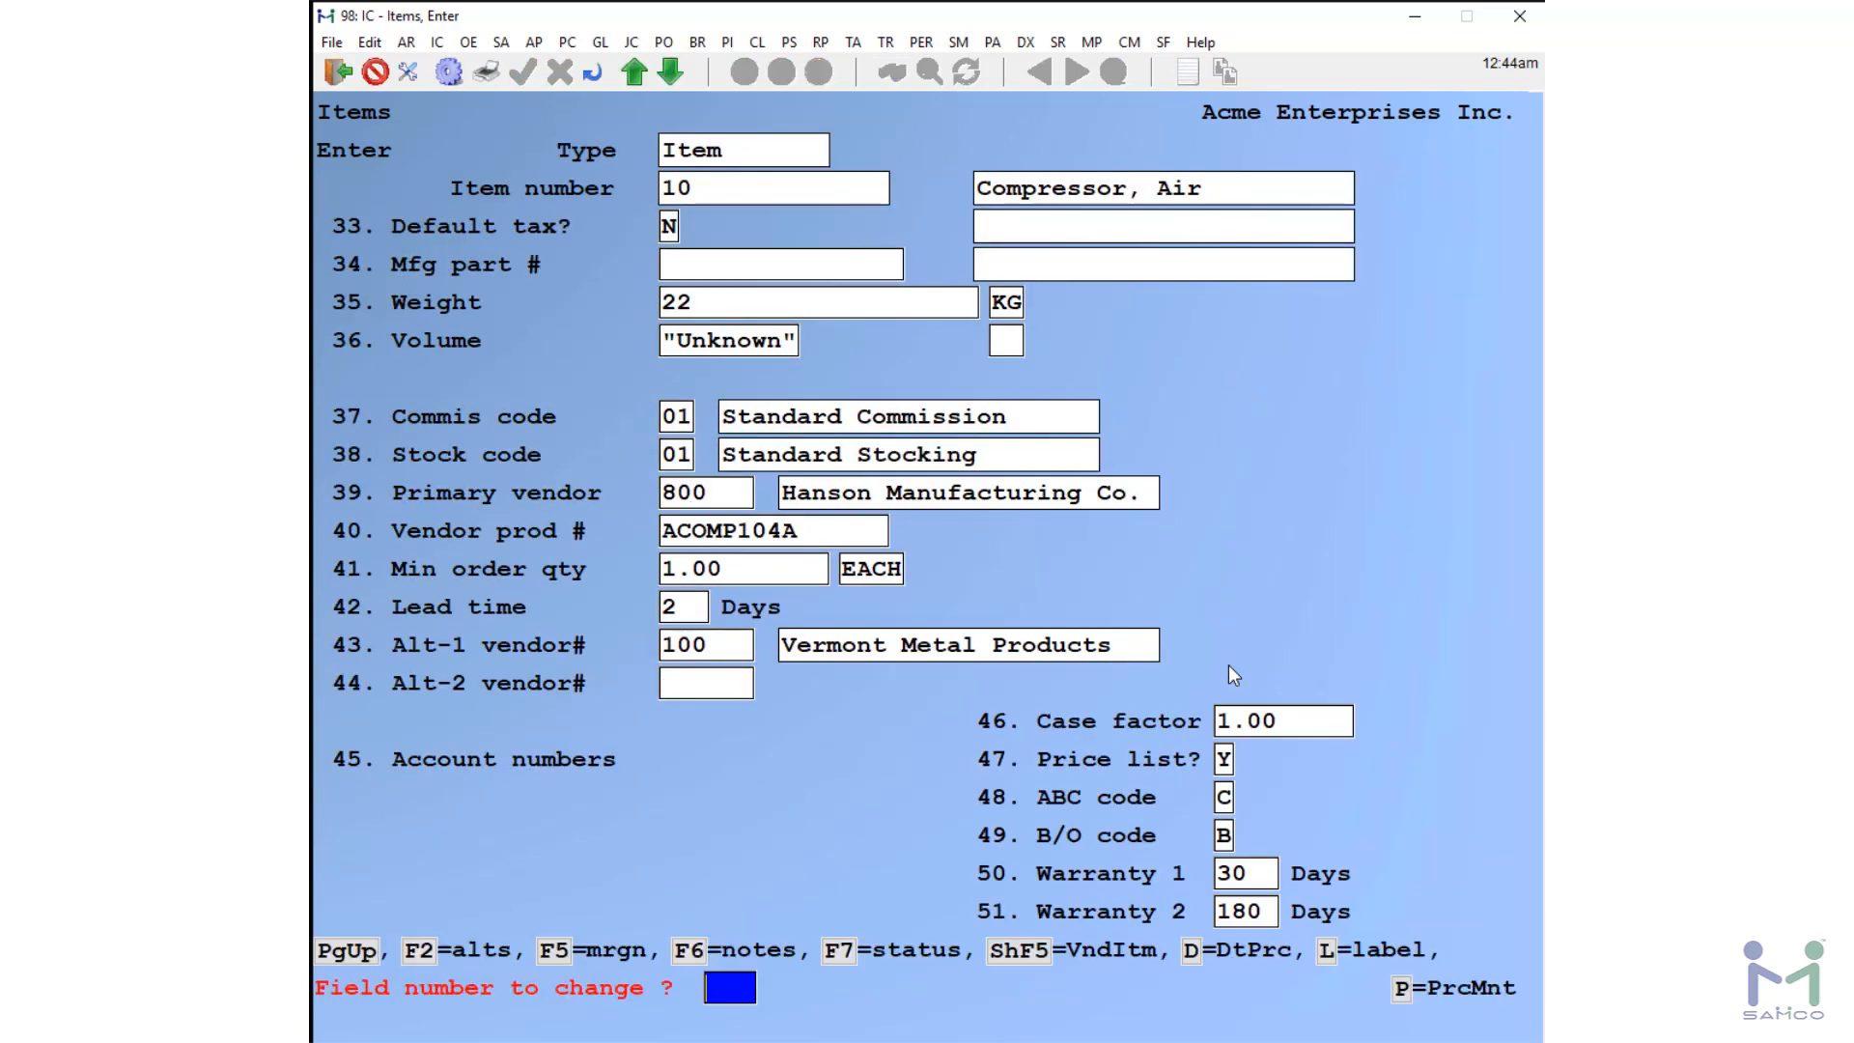
key(Return)
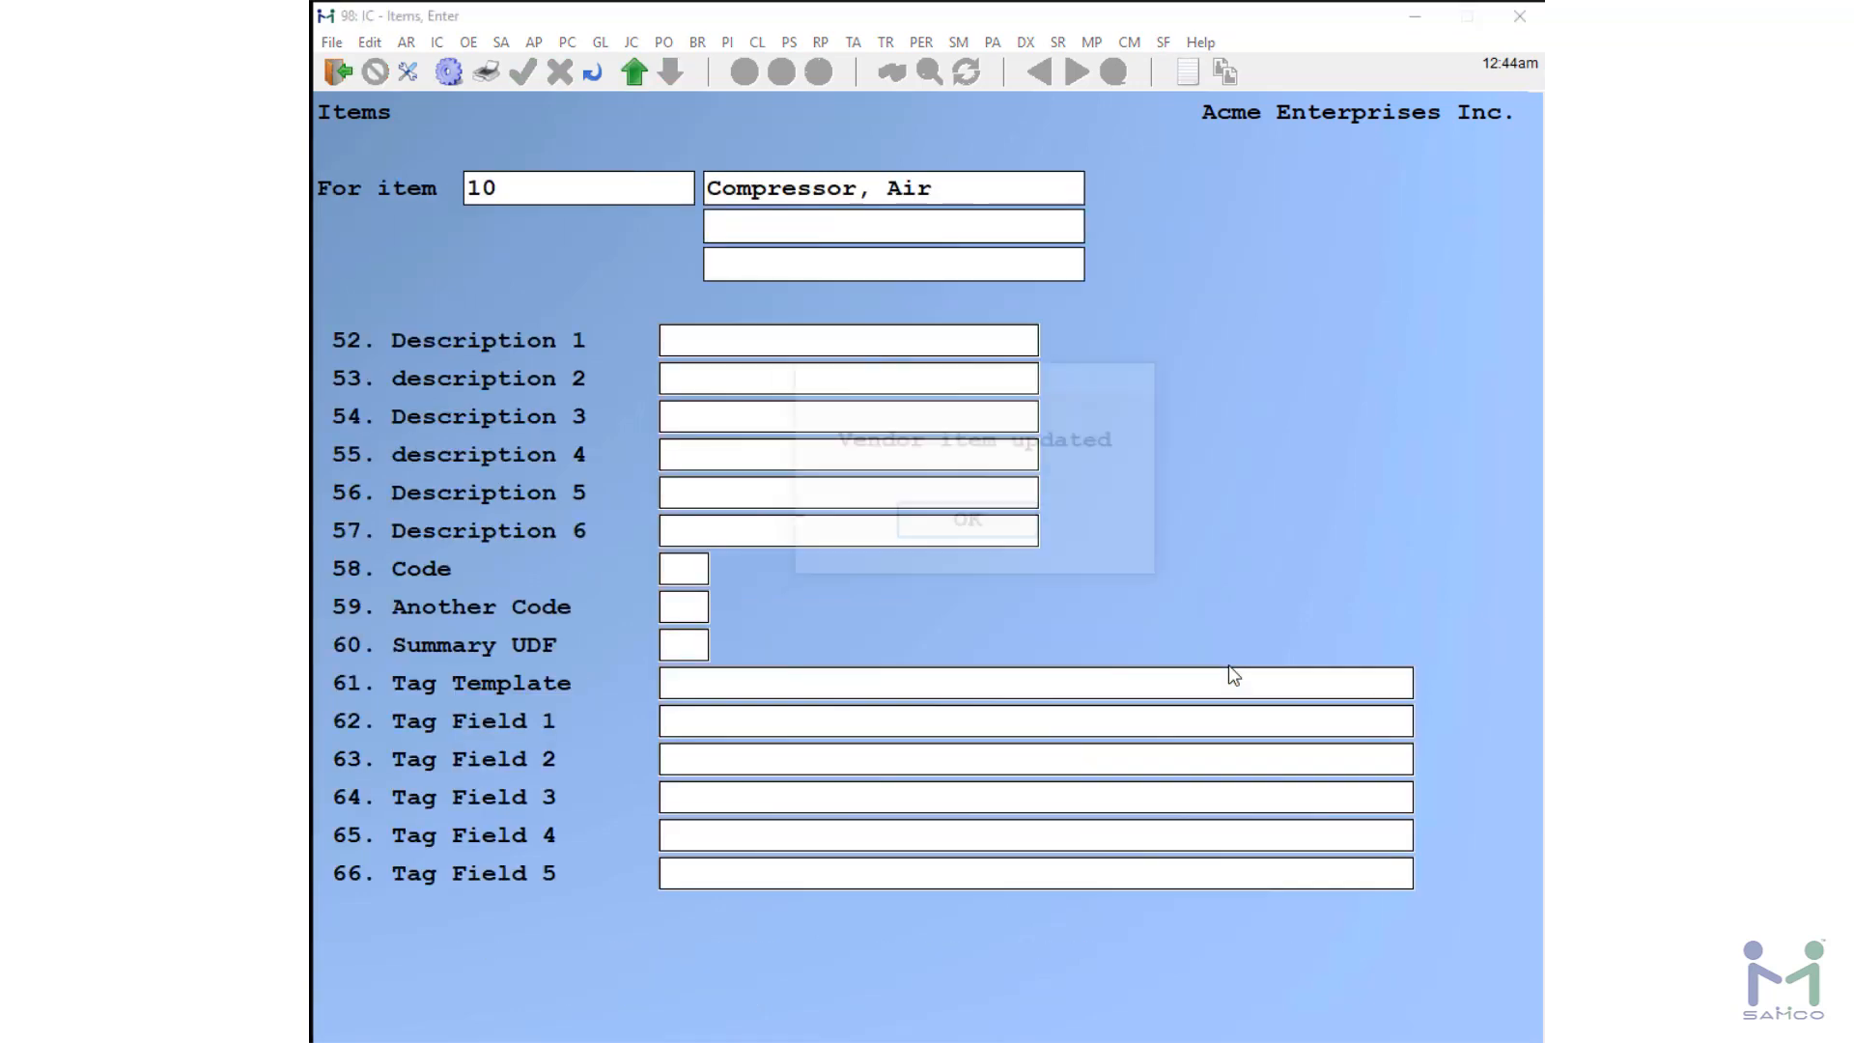
key(Return)
- Bring up the active item lookup list to check for item 10
text(?)
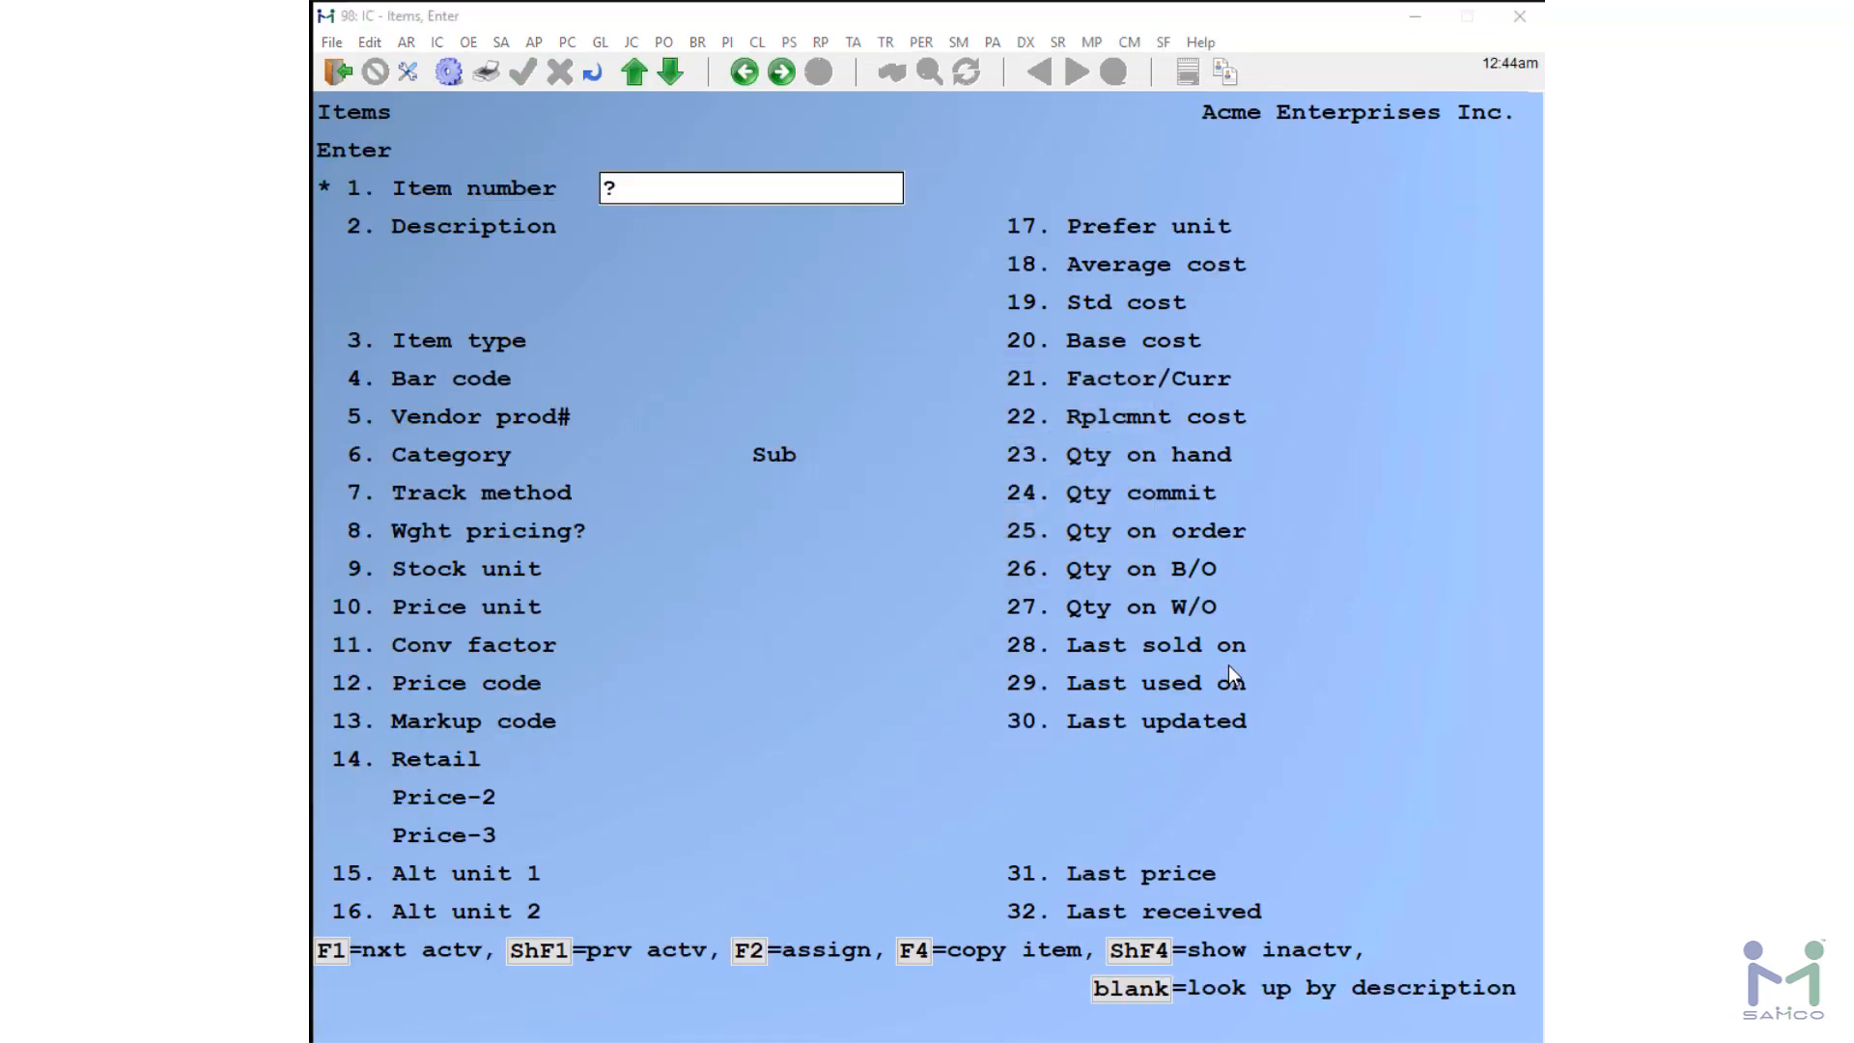
key(Return)
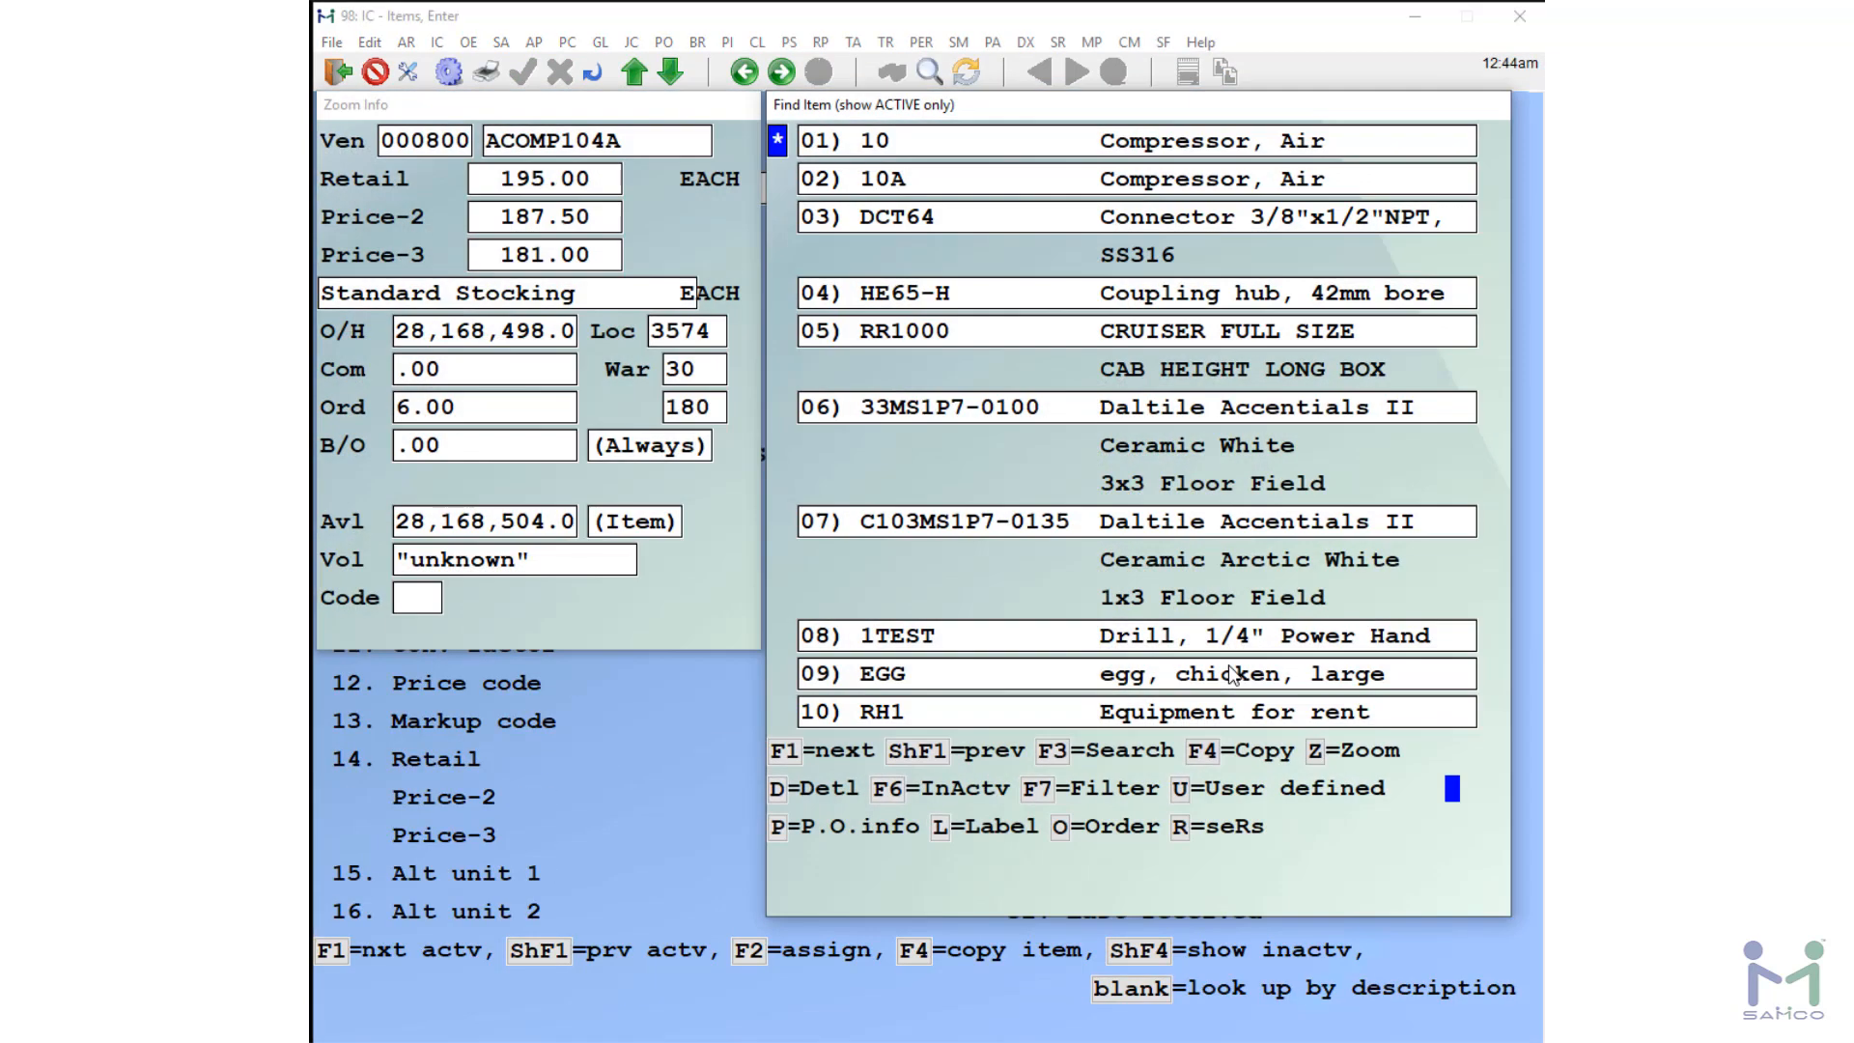